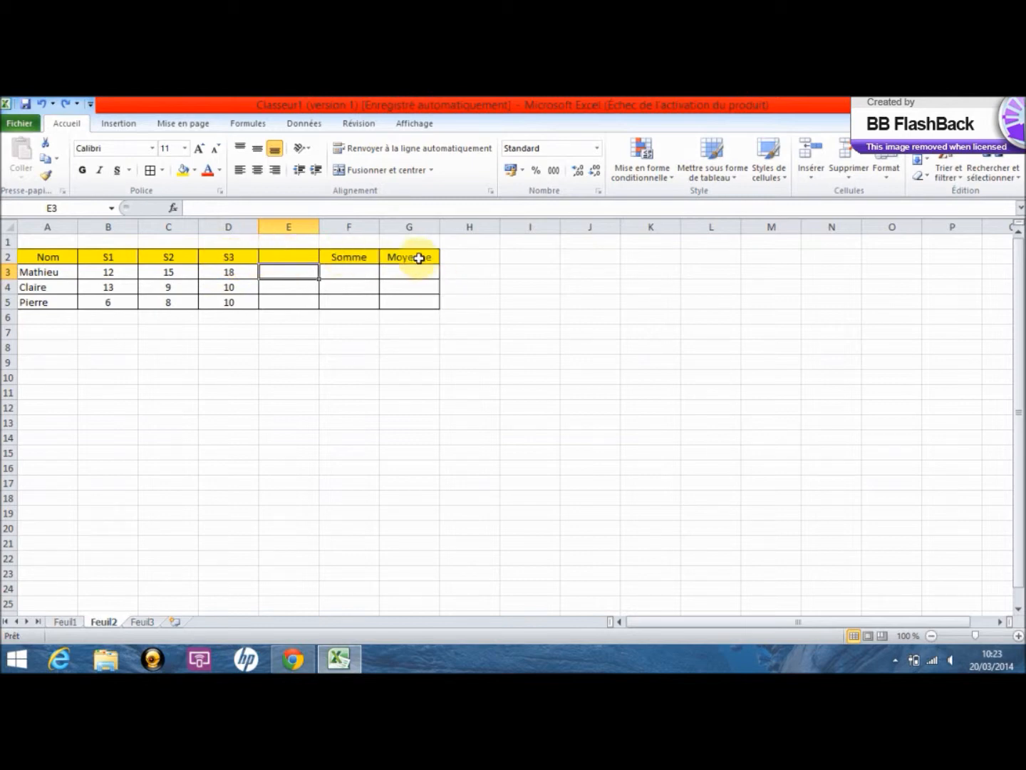
Enter 1 in cell D9 and copy it down the column through D16 with the fill handle
{"action": "left_click", "coordinate": [223, 362]}
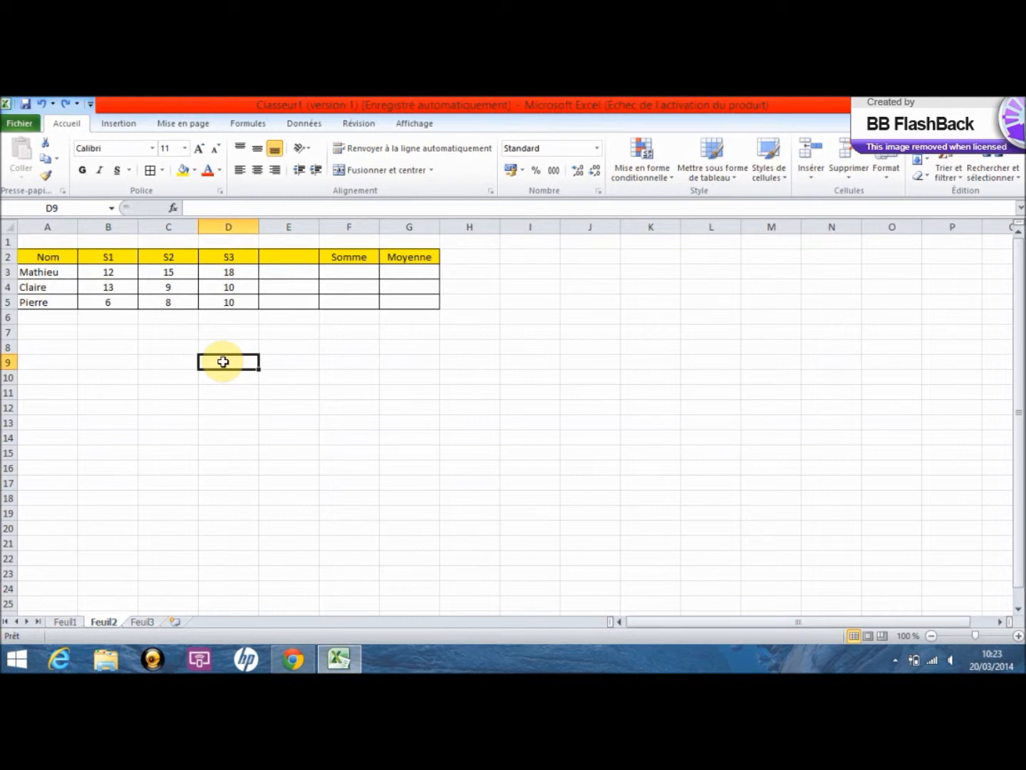
{"action": "type", "text": "1"}
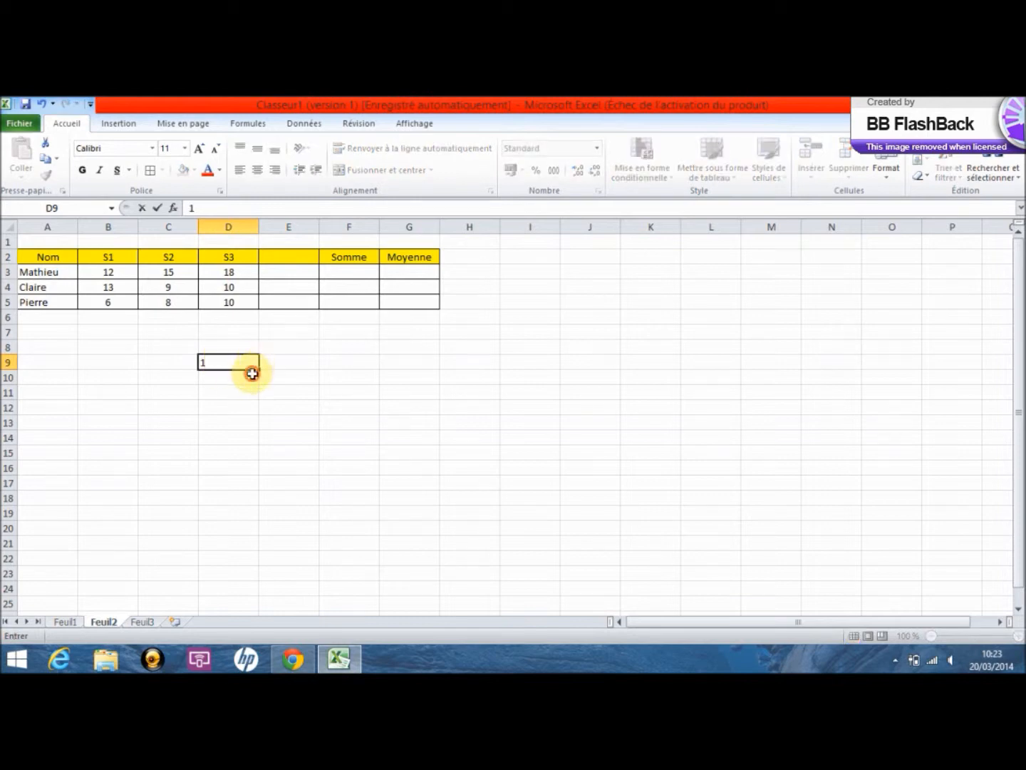
{"action": "key", "text": "Return"}
{"action": "left_click", "coordinate": [251, 362]}
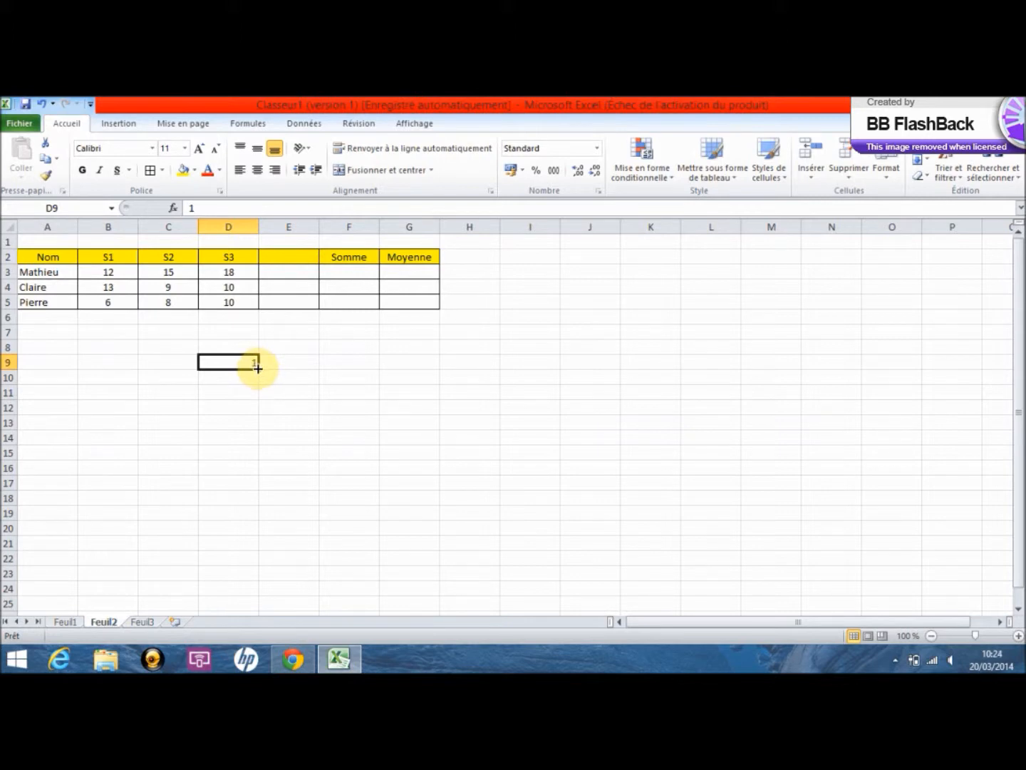
{"action": "left_click_drag", "start_coordinate": [257, 368], "coordinate": [259, 479]}
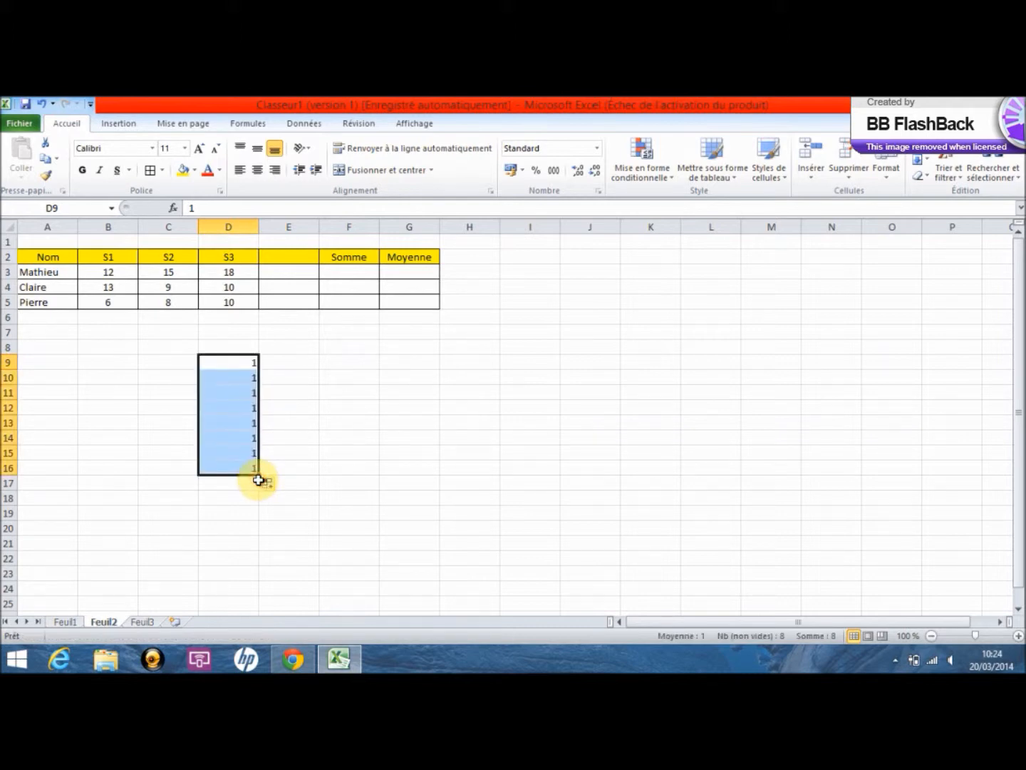
Undo the downward fill and try copying the 1 from D9 across row 9 to H9
{"action": "left_click", "coordinate": [239, 366]}
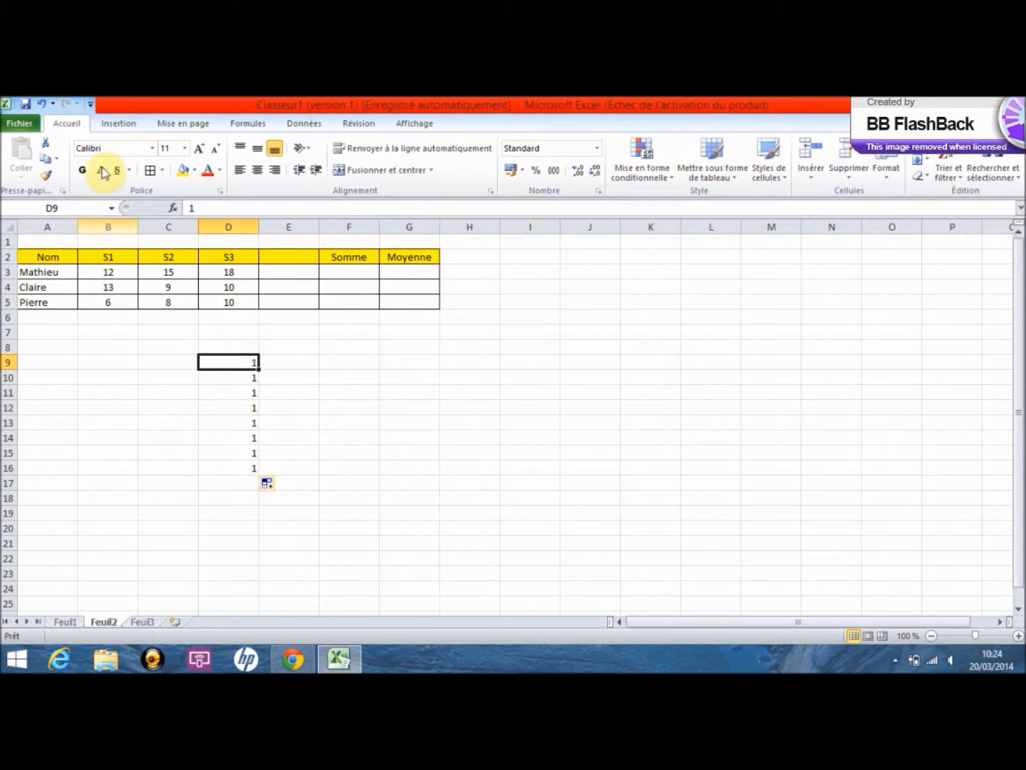
{"action": "left_click", "coordinate": [42, 104]}
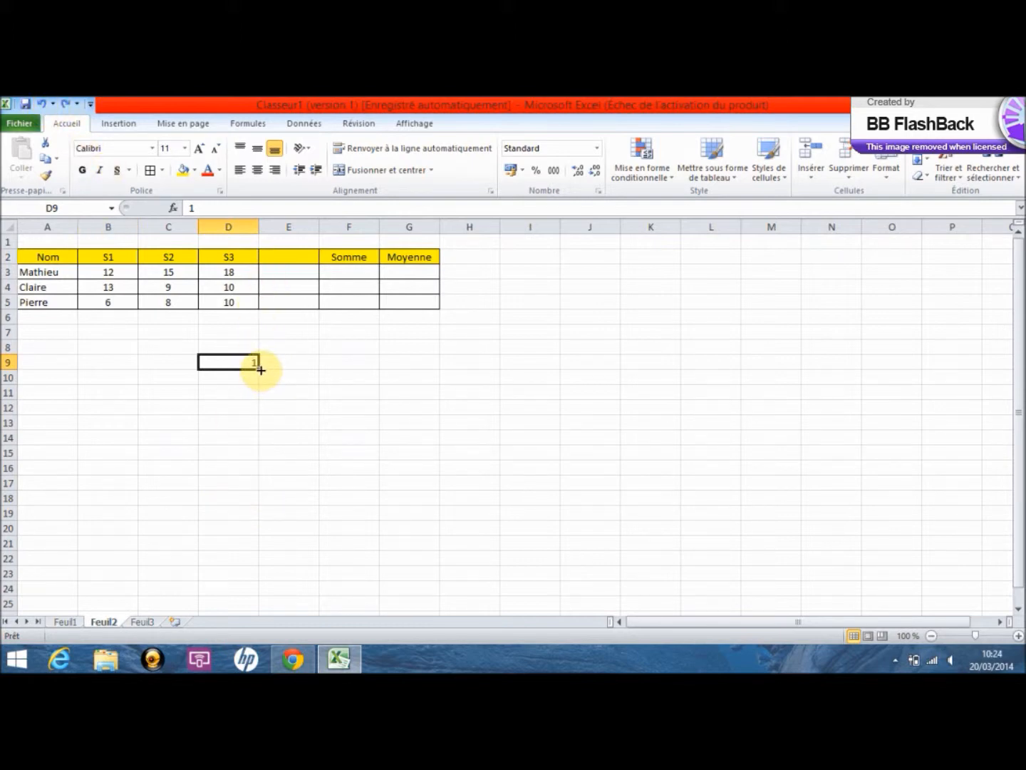
{"action": "left_click_drag", "start_coordinate": [261, 370], "coordinate": [483, 366]}
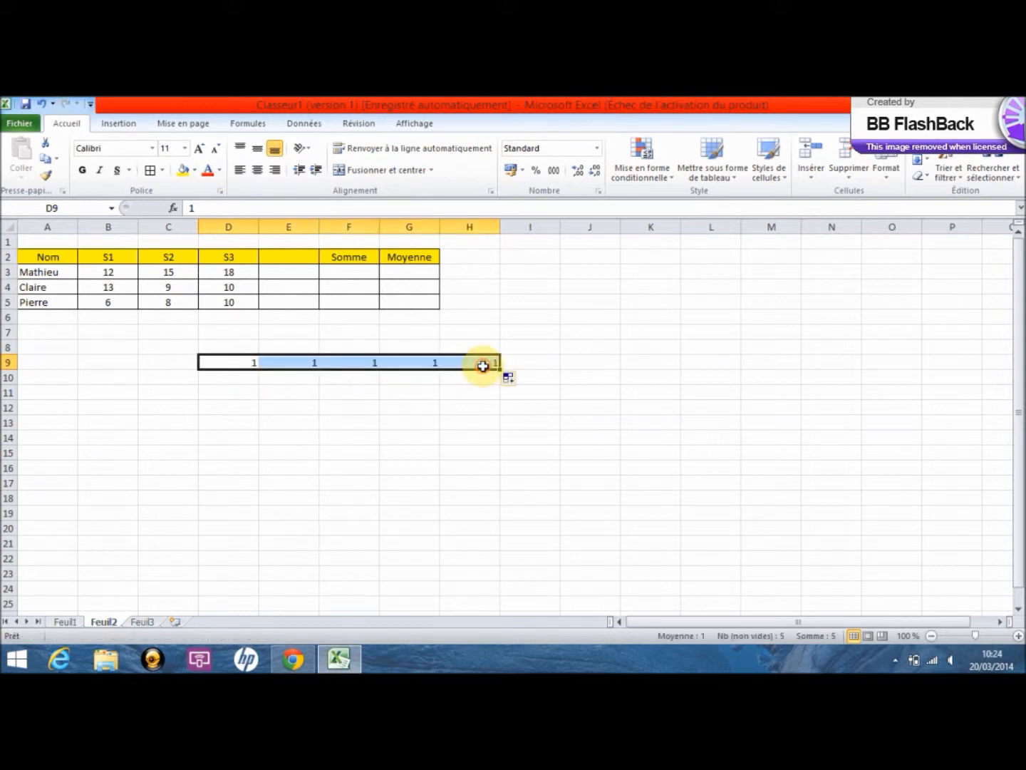
{"action": "left_click", "coordinate": [40, 106]}
Enter 2 in cell E9 and extend the number series from D9:E9 across row 9 to K9
{"action": "left_click", "coordinate": [283, 357]}
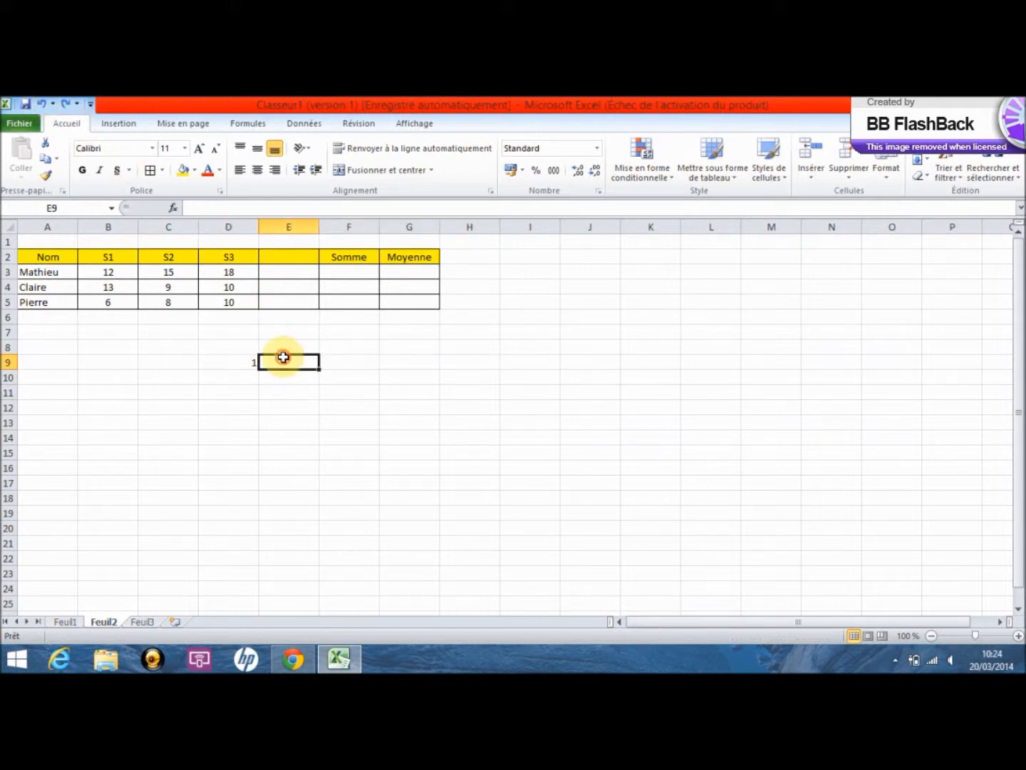
{"action": "type", "text": "2"}
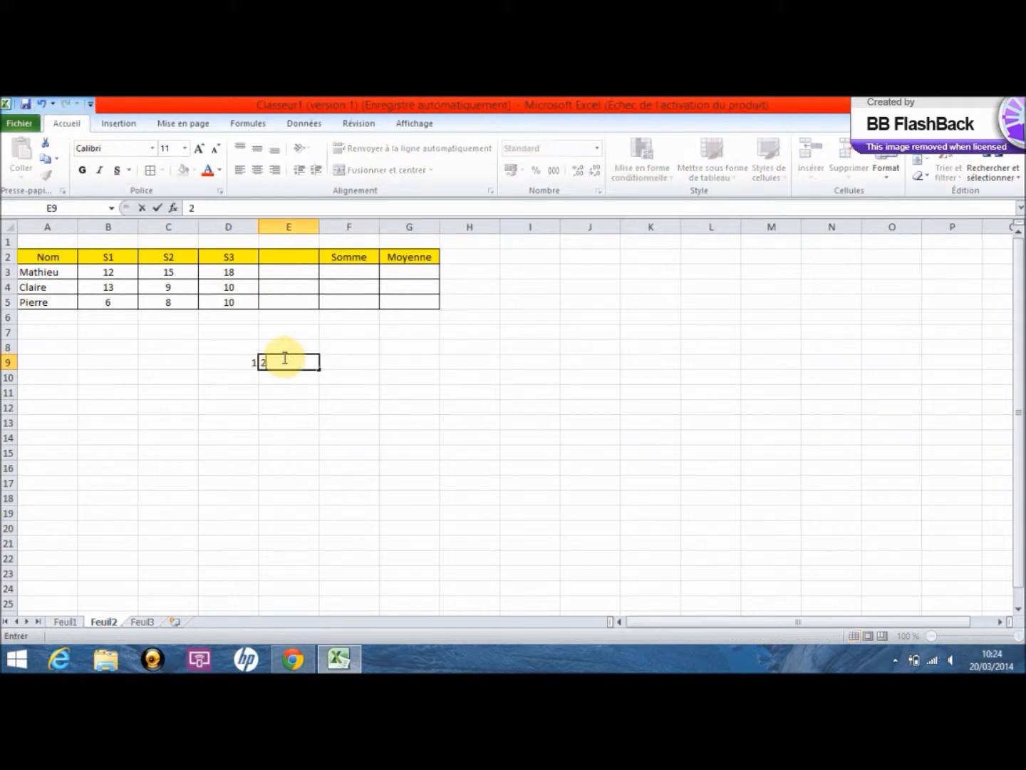
{"action": "left_click", "coordinate": [217, 357]}
{"action": "left_click_drag", "start_coordinate": [247, 363], "coordinate": [660, 371]}
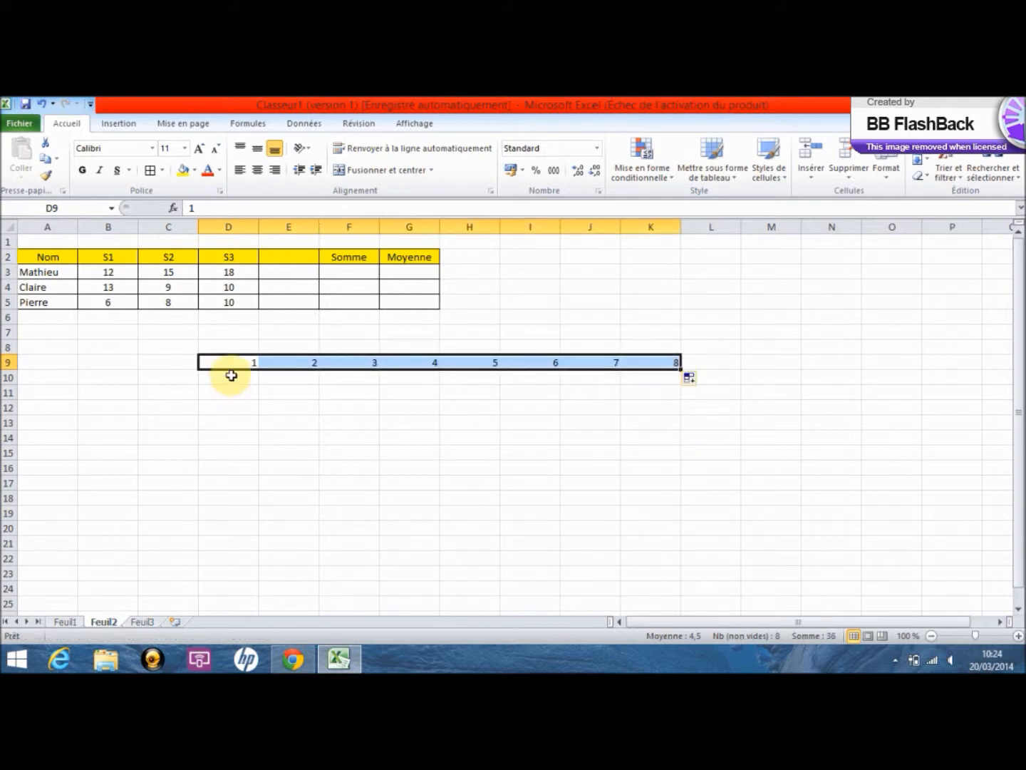
Undo the series fill in row 9 and the number entries in E9 and D9
{"action": "left_click", "coordinate": [42, 106]}
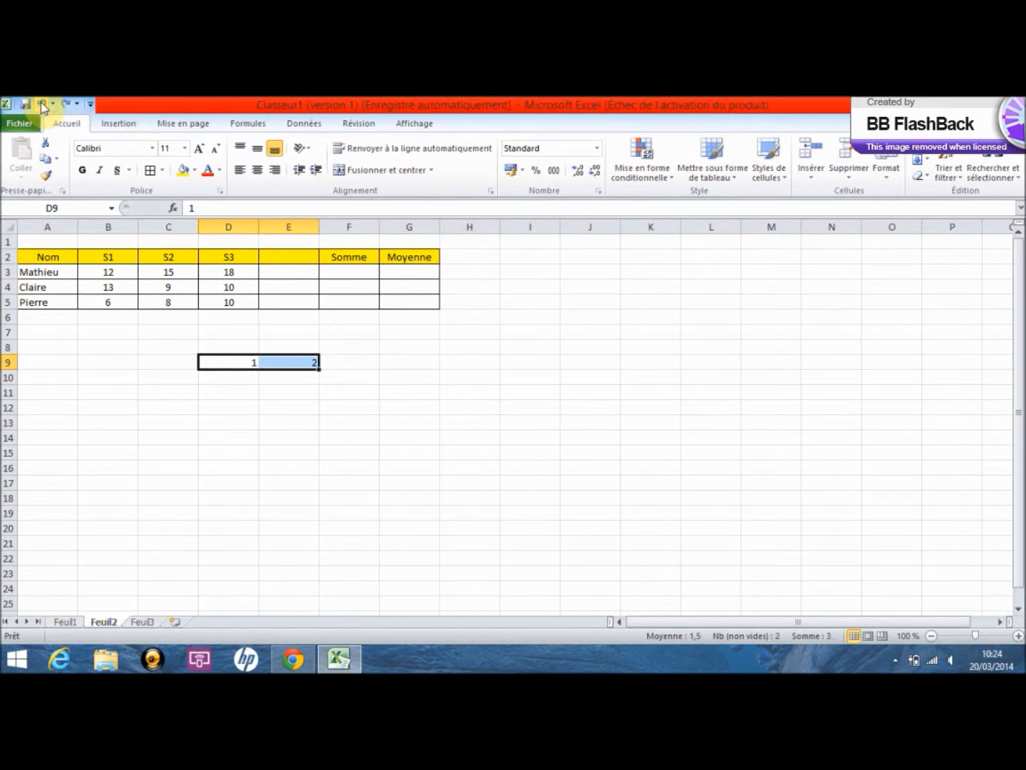
{"action": "left_click", "coordinate": [42, 105]}
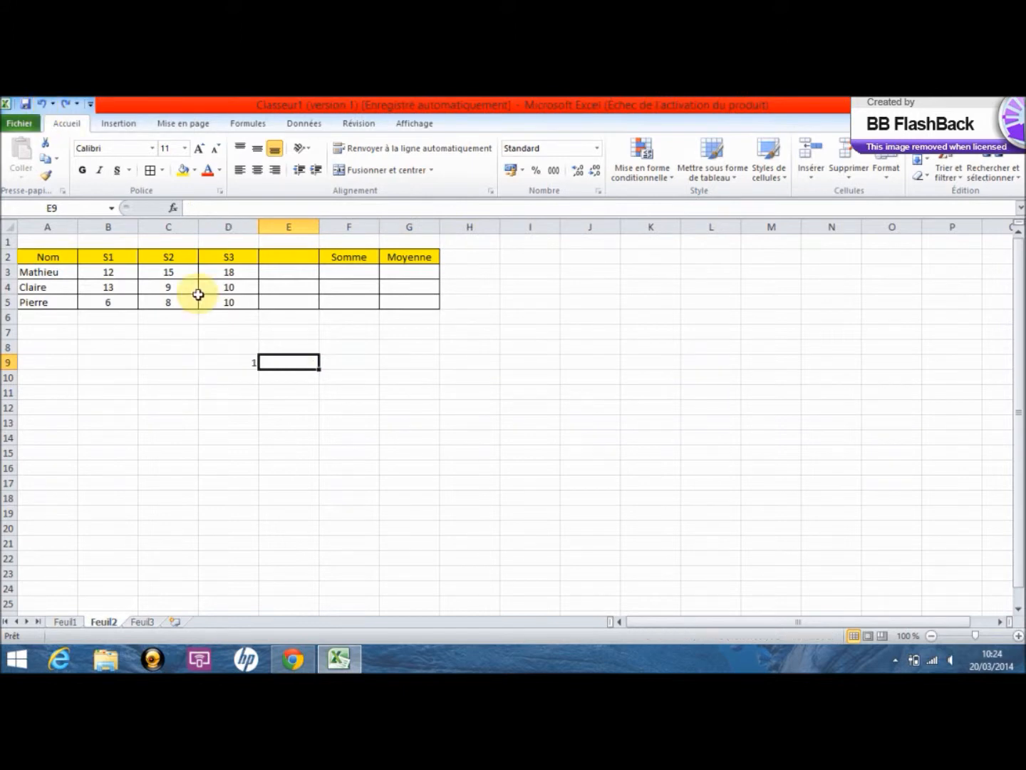
{"action": "left_click", "coordinate": [44, 105]}
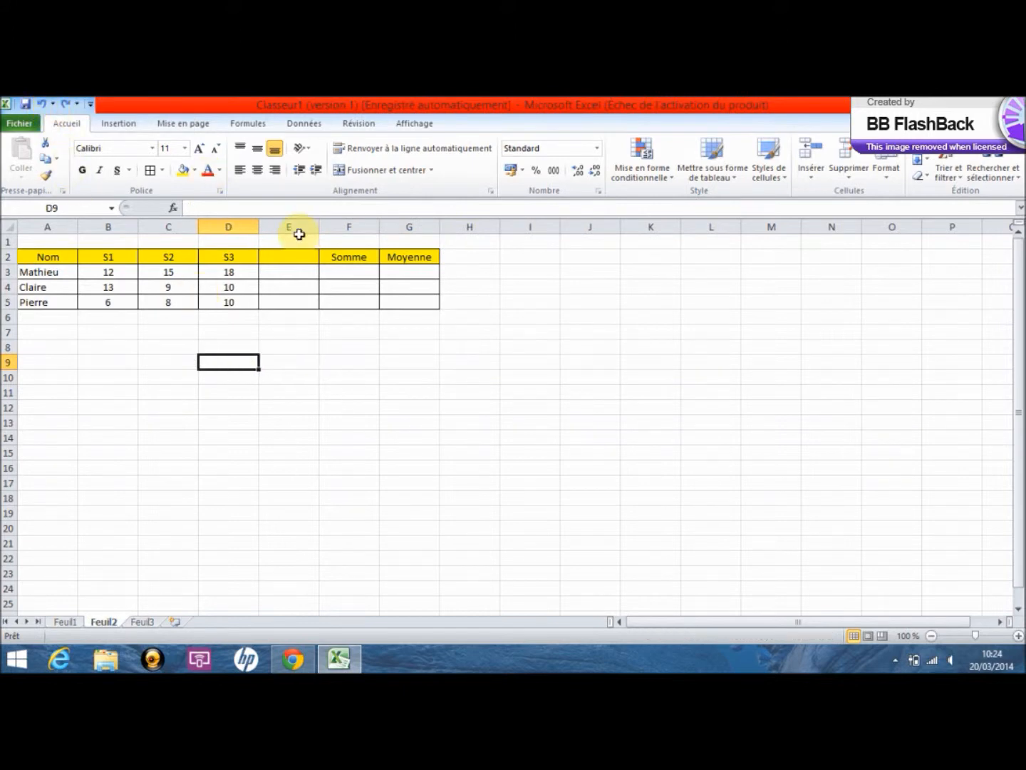
Enter the formula =SOMME(B3:D3) in cell F3 under Somme and fill it down to F5
{"action": "left_click", "coordinate": [358, 272]}
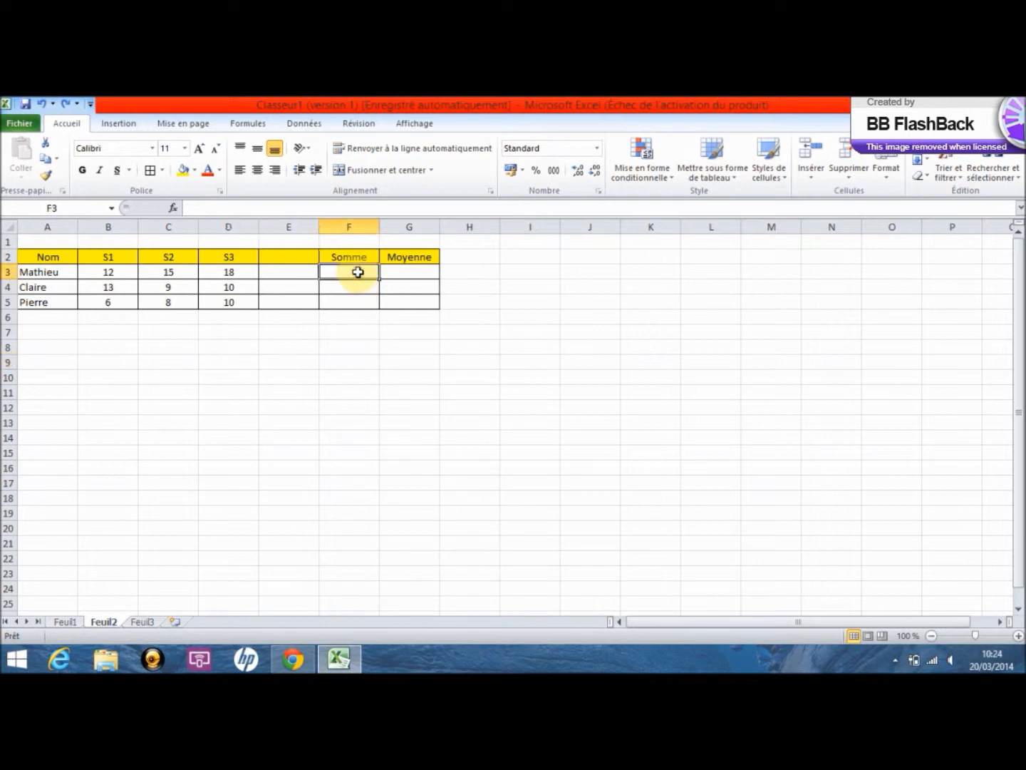
{"action": "left_click", "coordinate": [263, 209]}
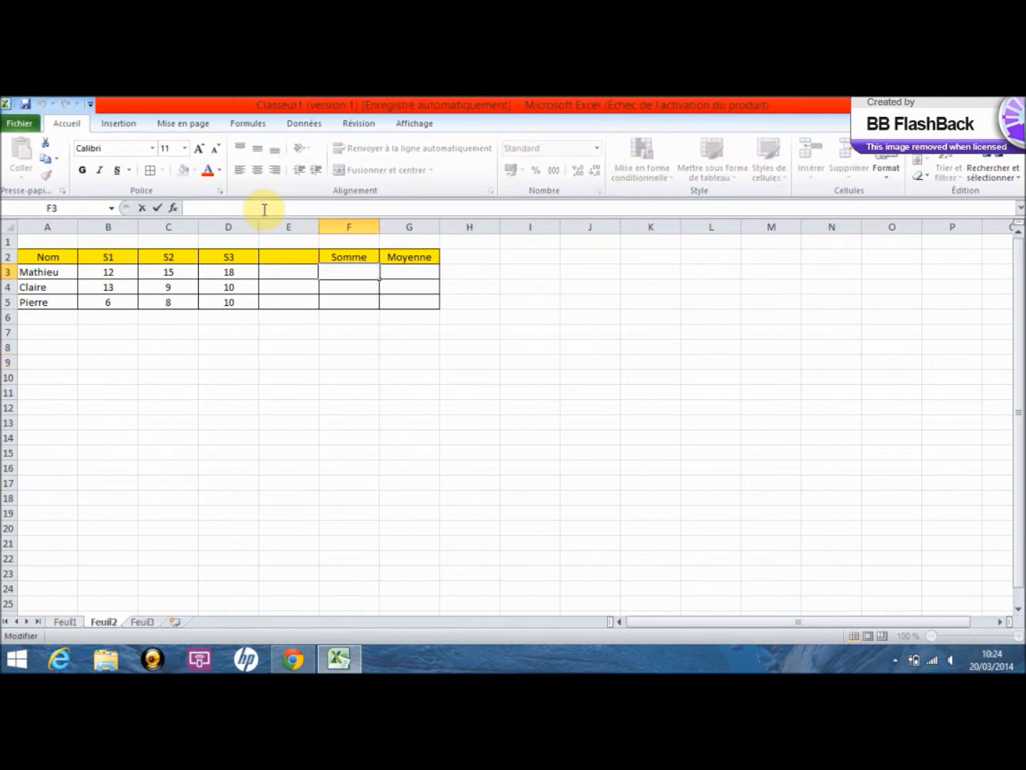
{"action": "type", "text": "="}
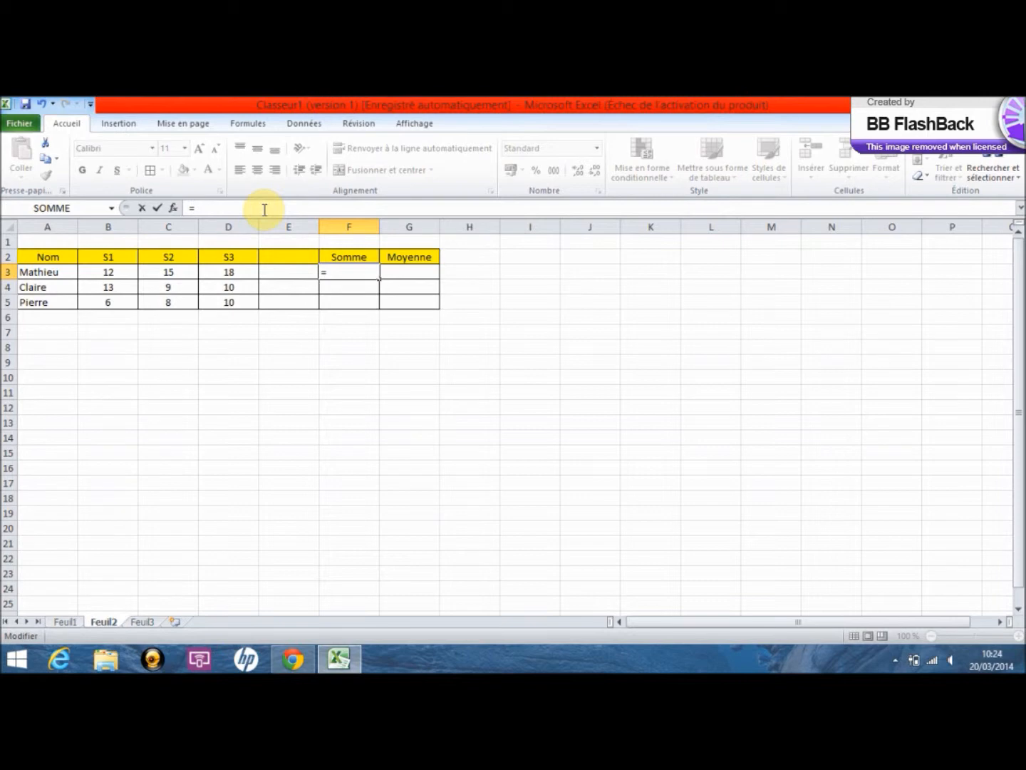
{"action": "type", "text": "somme"}
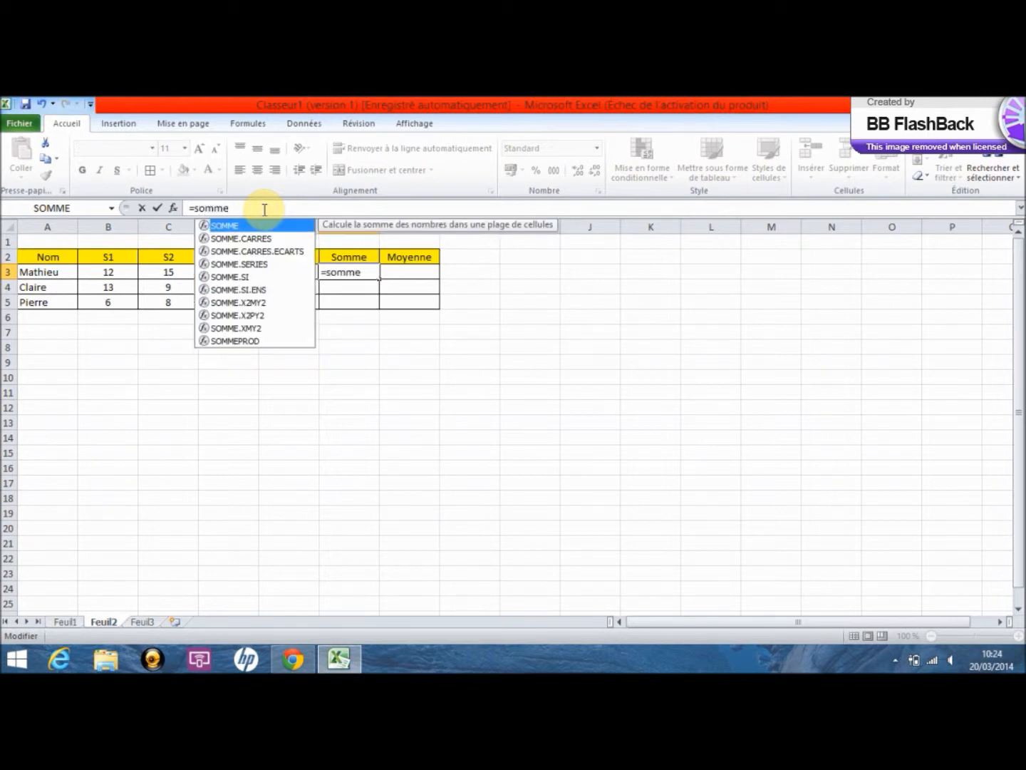
{"action": "type", "text": "("}
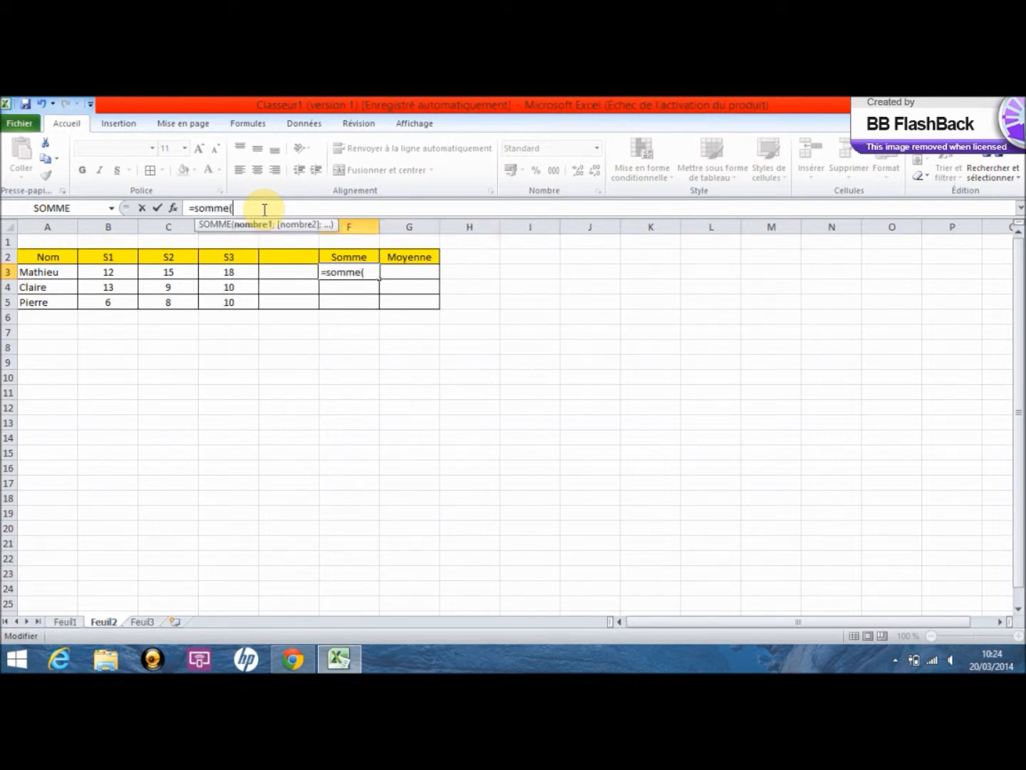
{"action": "left_click", "coordinate": [119, 270]}
{"action": "left_click_drag", "start_coordinate": [119, 271], "coordinate": [239, 281]}
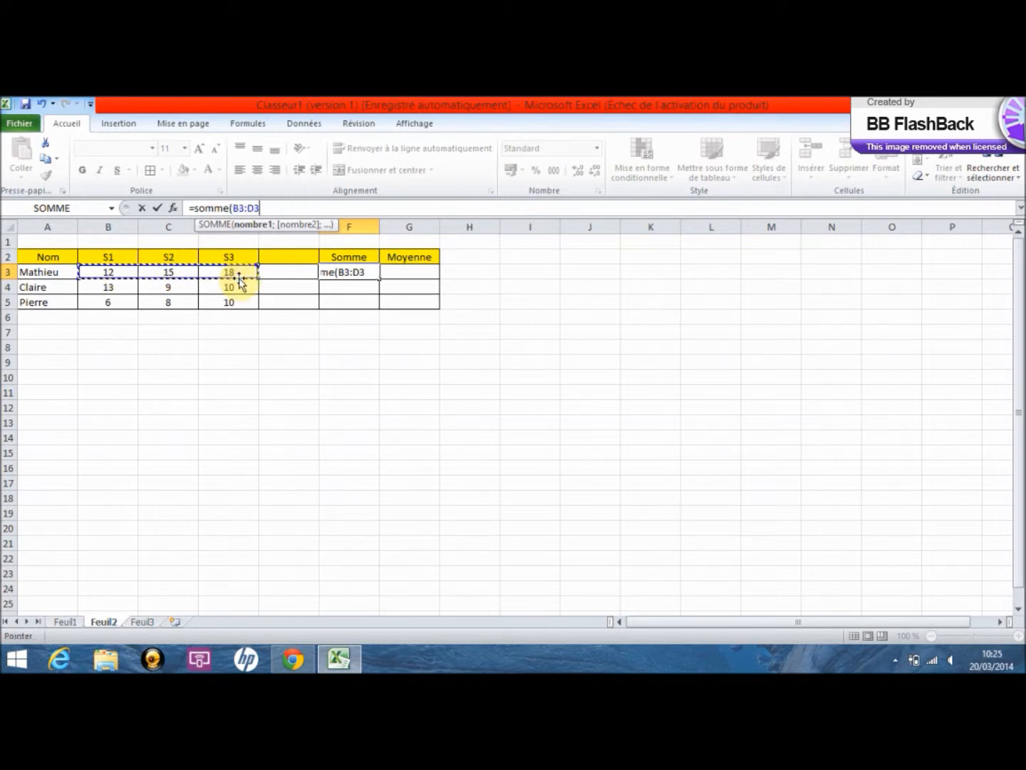
{"action": "type", "text": ")"}
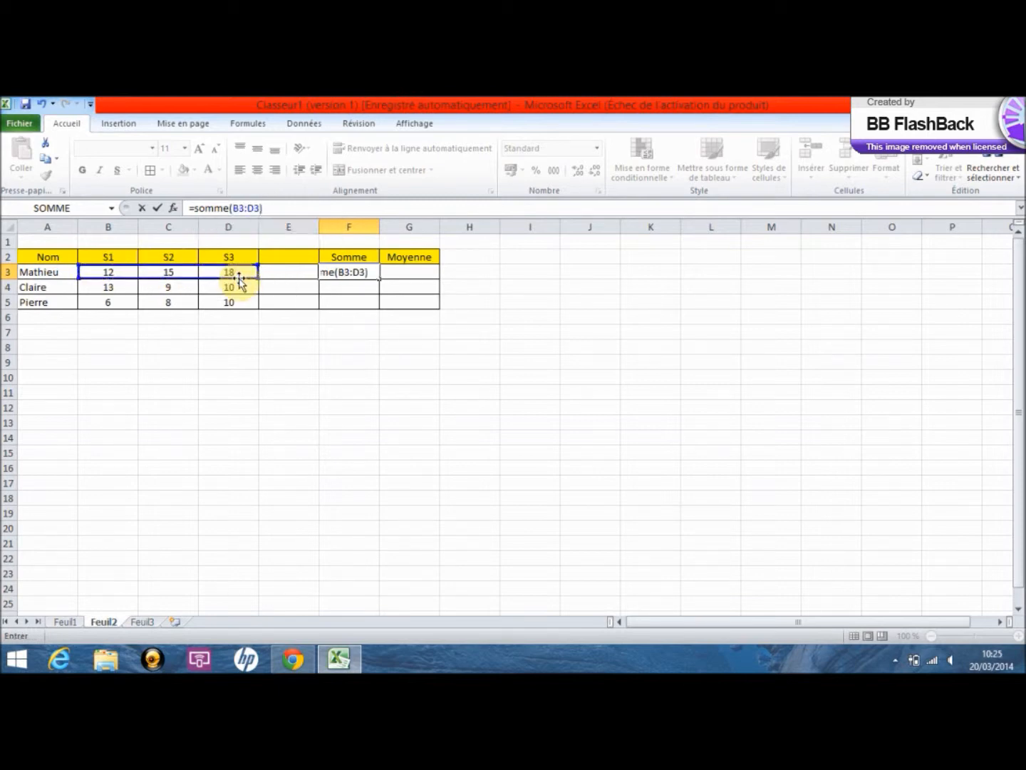
{"action": "key", "text": "Return"}
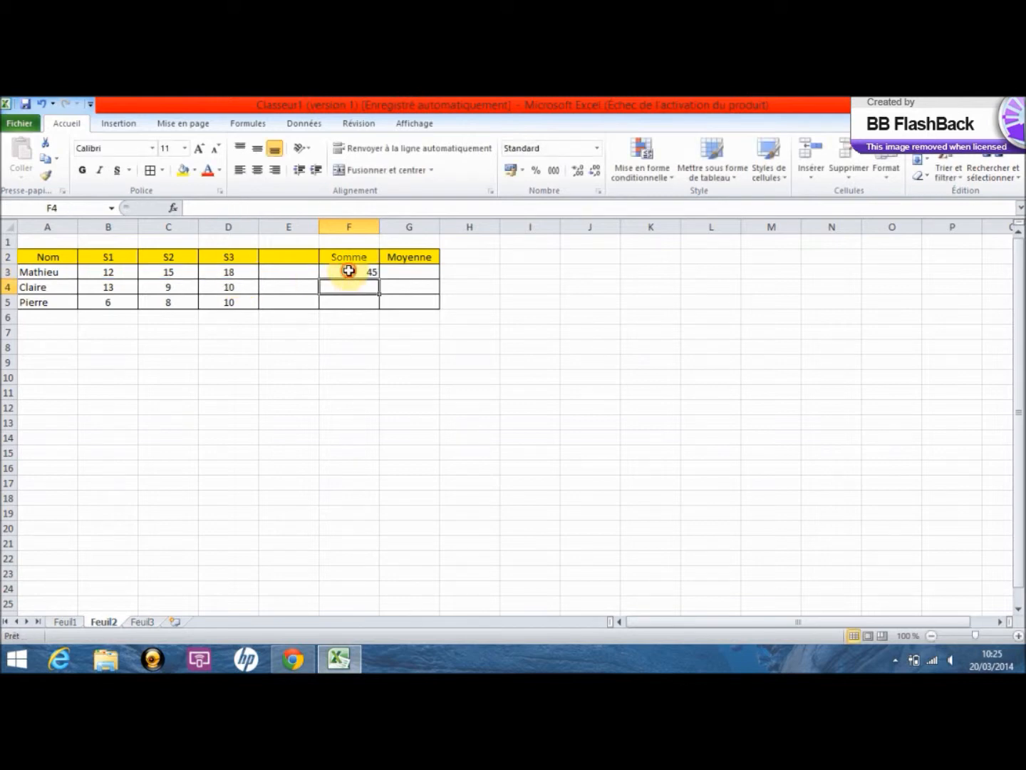
{"action": "left_click", "coordinate": [349, 271]}
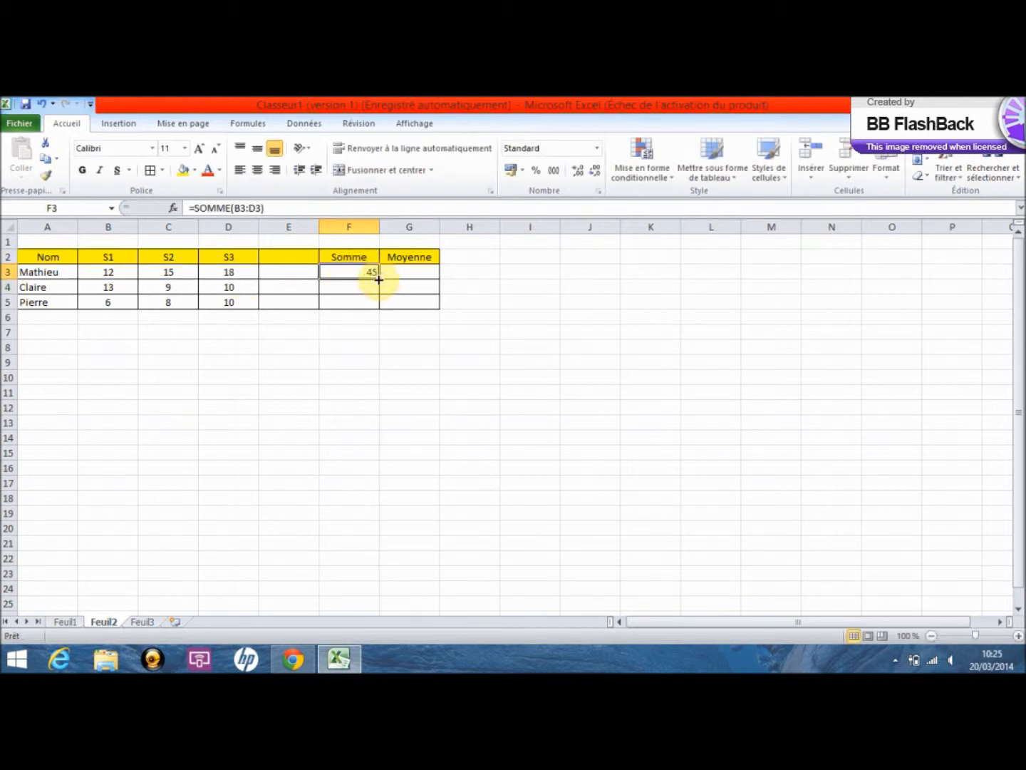
{"action": "left_click_drag", "start_coordinate": [379, 281], "coordinate": [380, 310]}
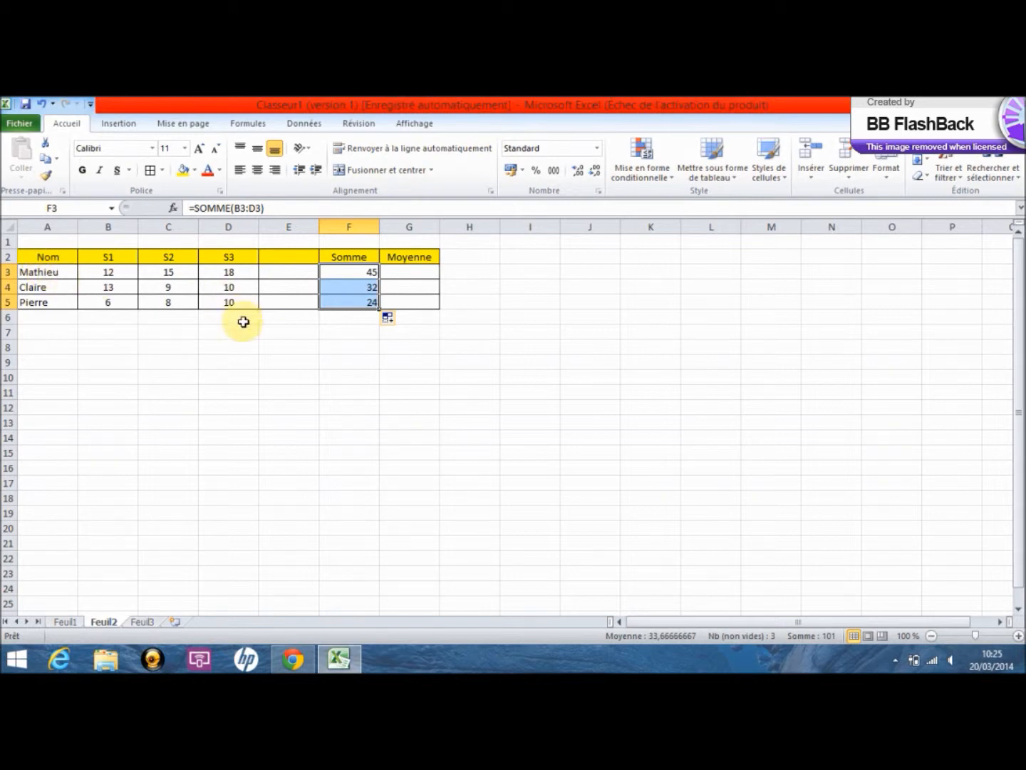
Enter the formula =MOYENNE(B3:D3) in cell G3 under Moyenne and fill it down to G5
{"action": "left_click", "coordinate": [419, 267]}
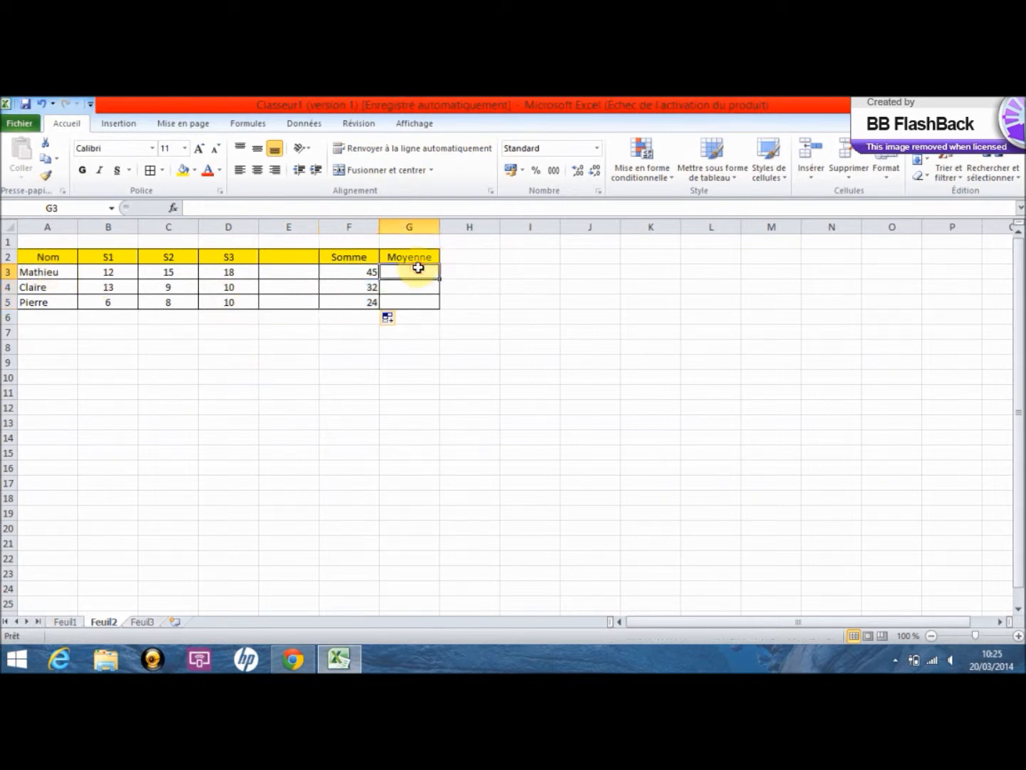
{"action": "left_click", "coordinate": [241, 204]}
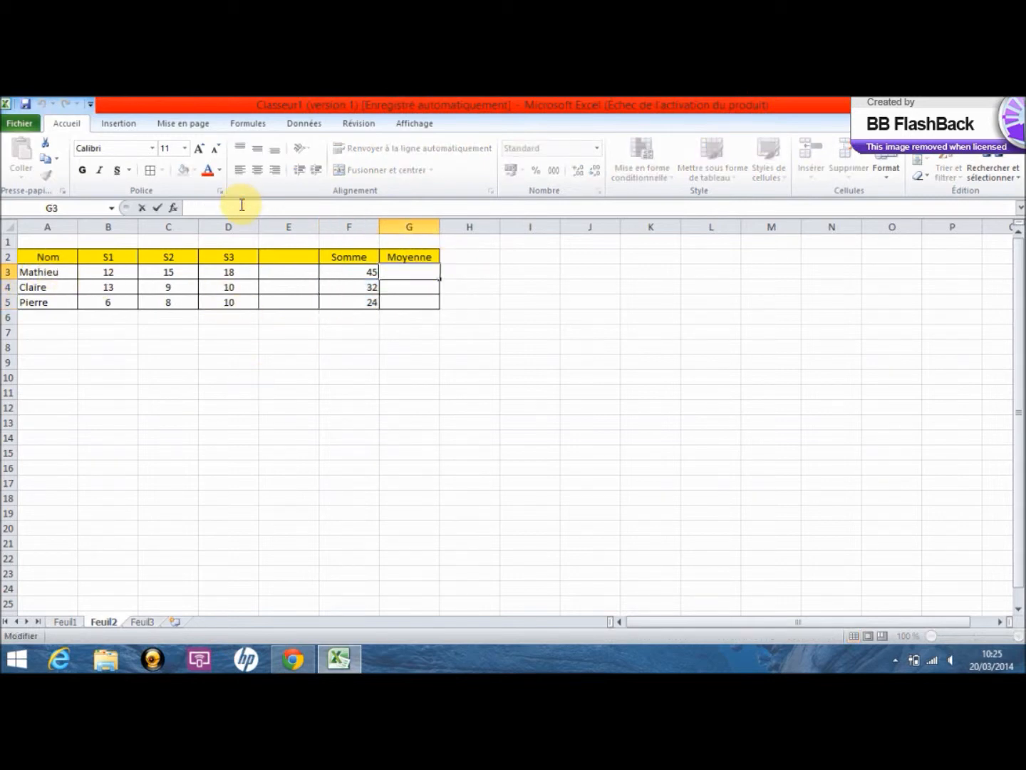
{"action": "type", "text": "="}
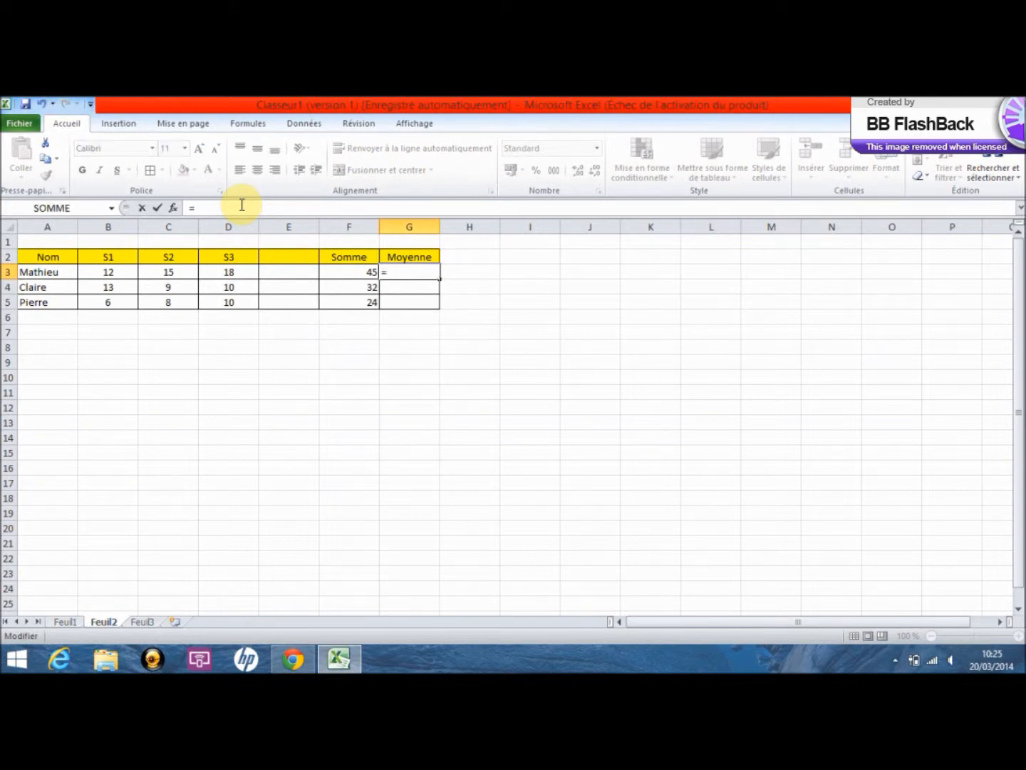
{"action": "type", "text": "moyennn"}
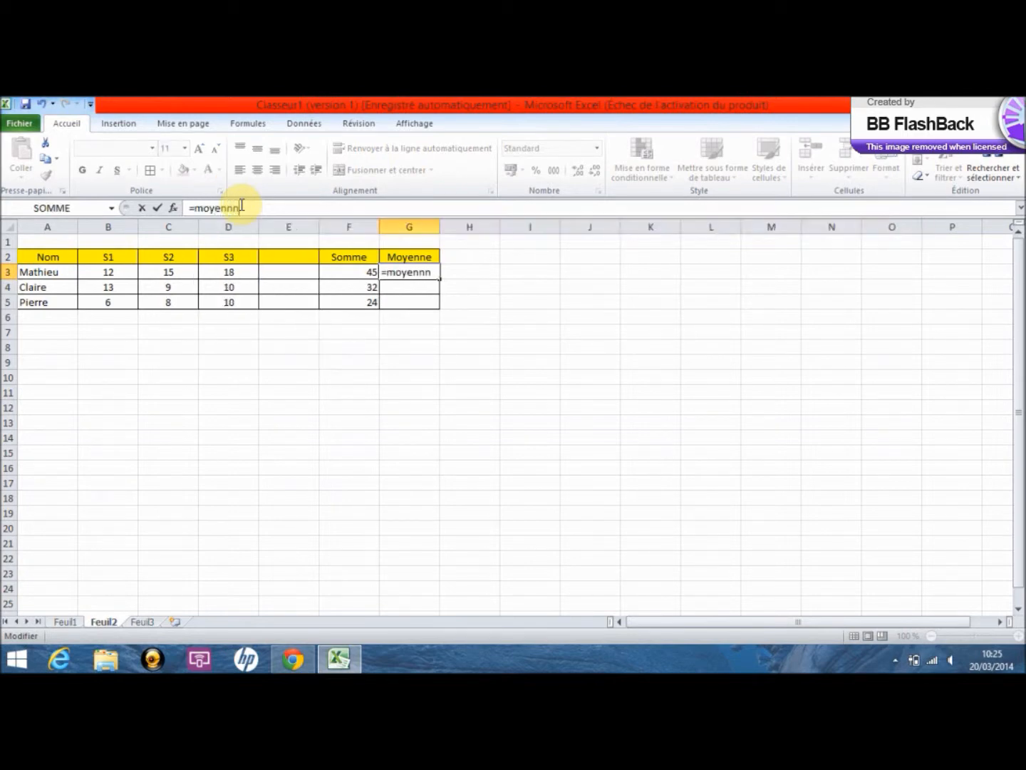
{"action": "key", "text": "BackSpace"}
{"action": "type", "text": "e"}
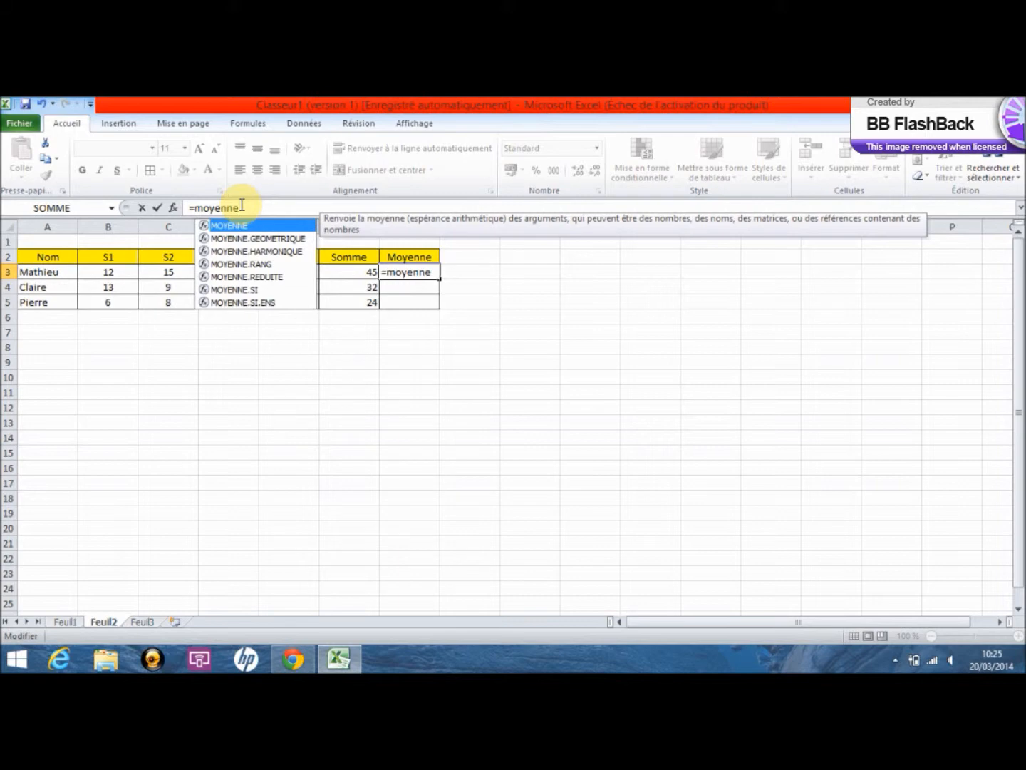
{"action": "type", "text": "("}
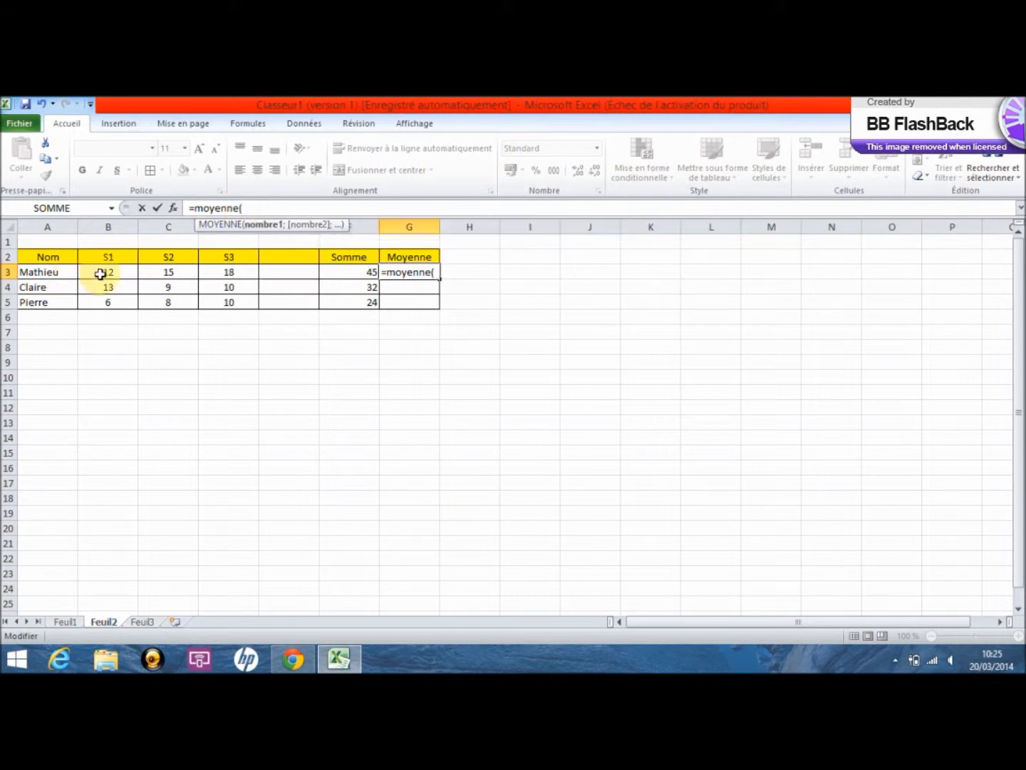
{"action": "left_click_drag", "start_coordinate": [100, 274], "coordinate": [207, 273]}
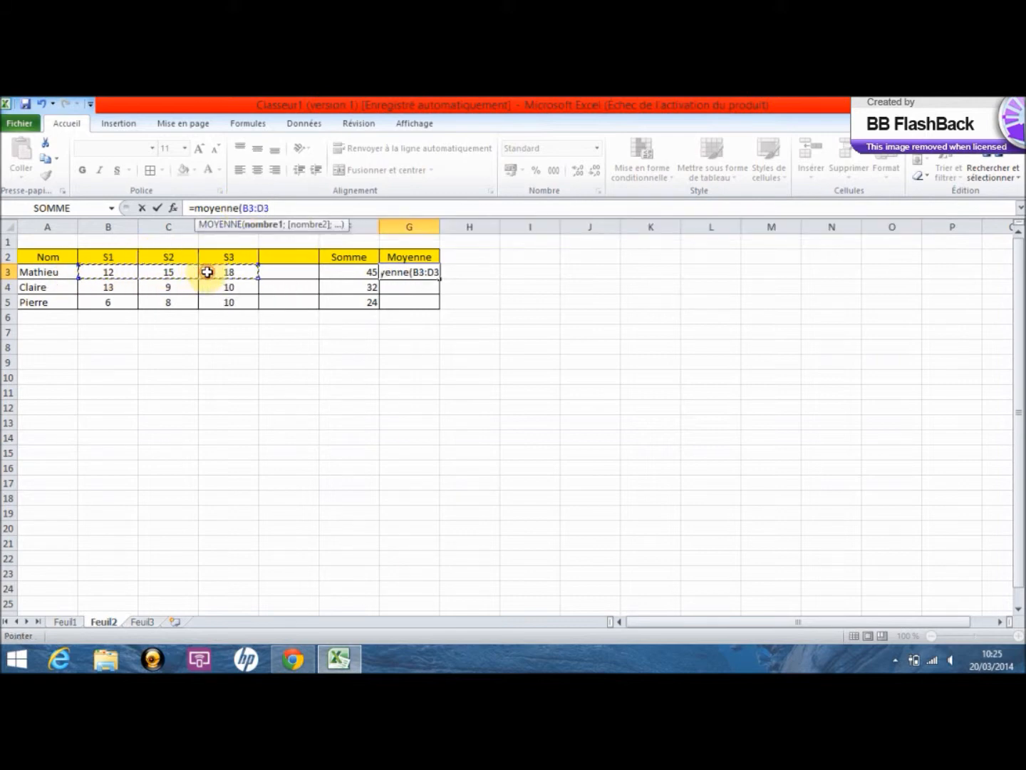
{"action": "type", "text": ")"}
{"action": "key", "text": "Return"}
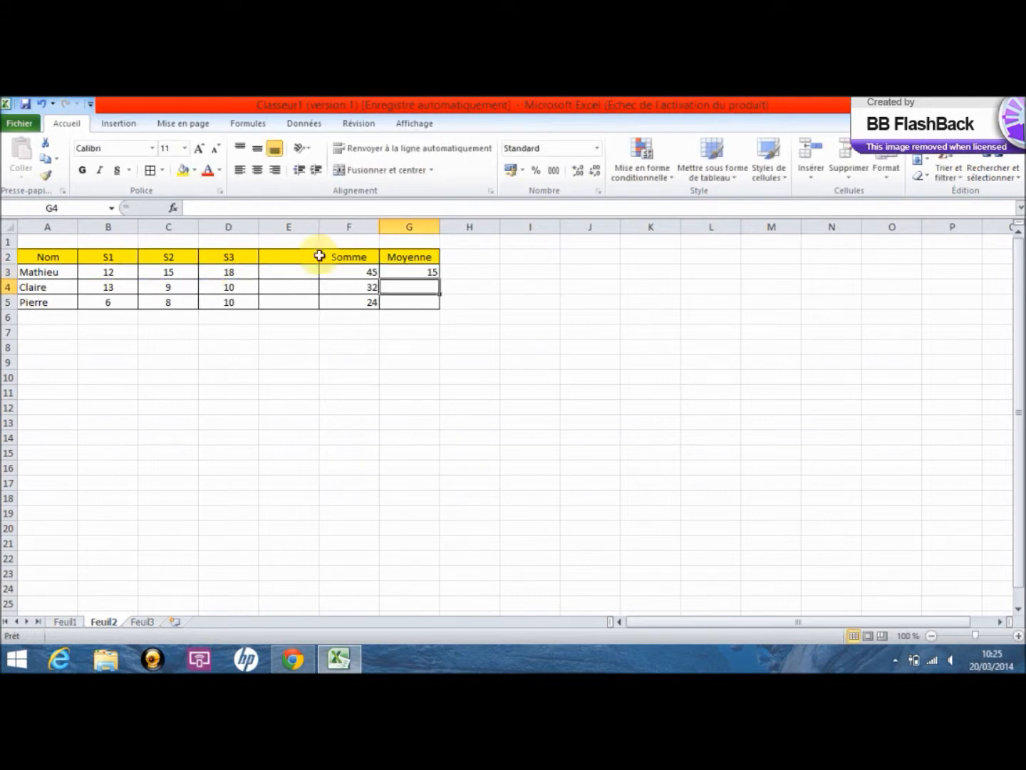
{"action": "left_click", "coordinate": [427, 272]}
{"action": "left_click_drag", "start_coordinate": [440, 279], "coordinate": [441, 301]}
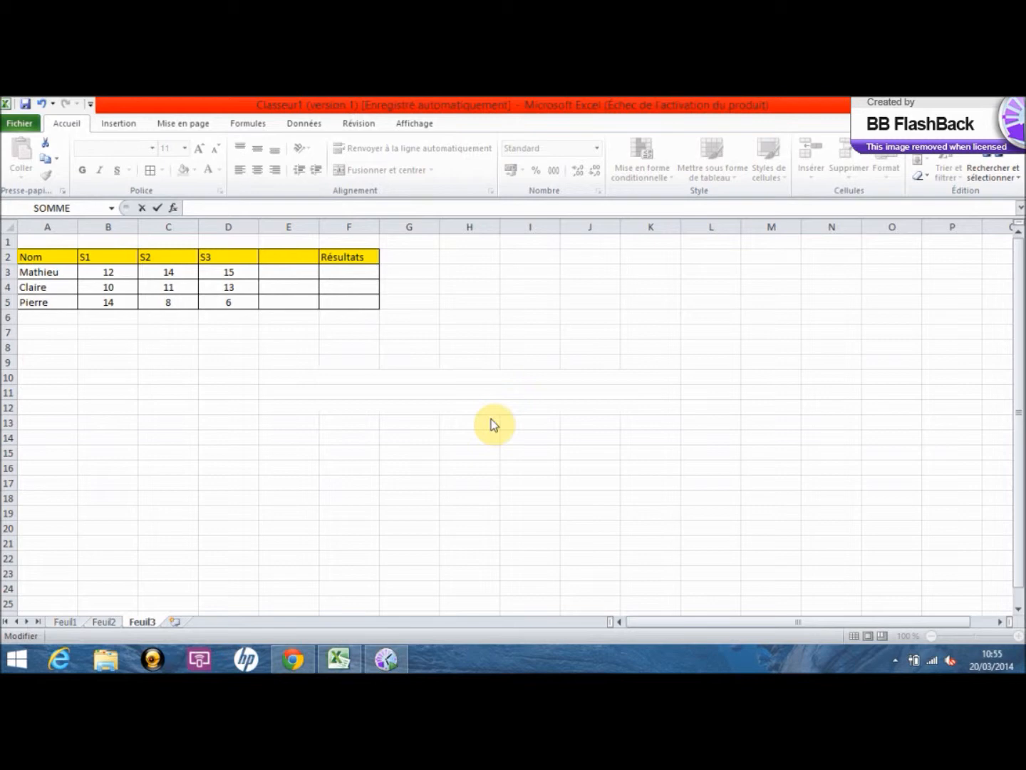
Start a SI formula in cell F3 under Résultats with the logical test ET(B3>=10;C3>=10;D3>10)
{"action": "left_click", "coordinate": [354, 270]}
{"action": "type", "text": "="}
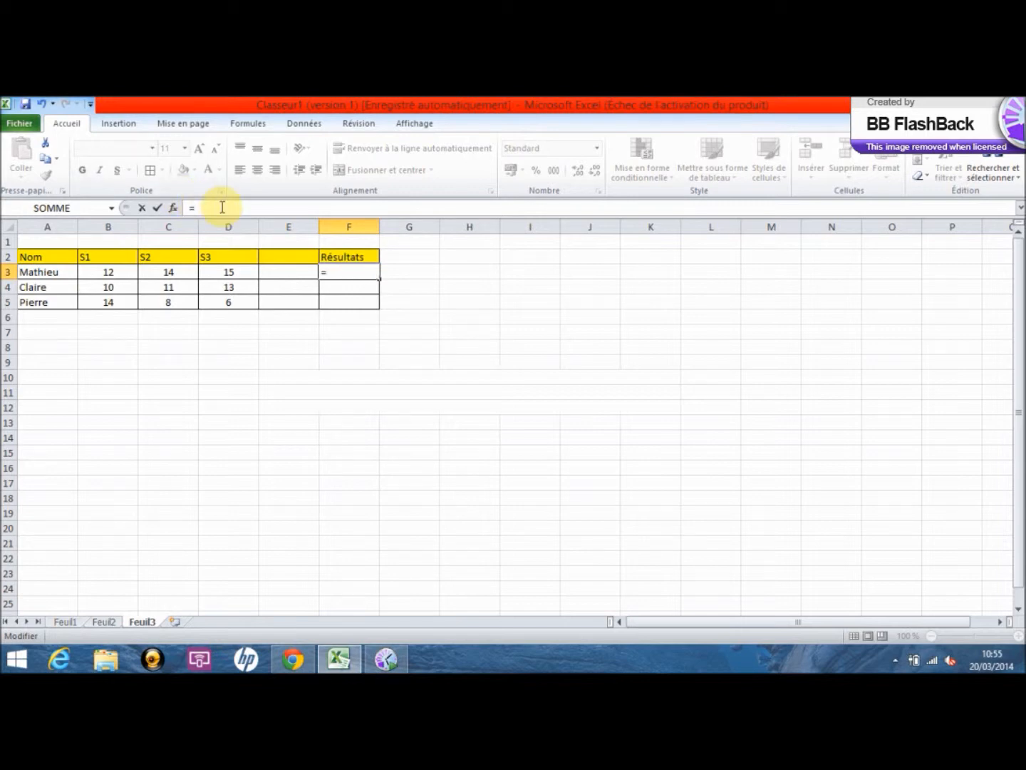
{"action": "type", "text": "si"}
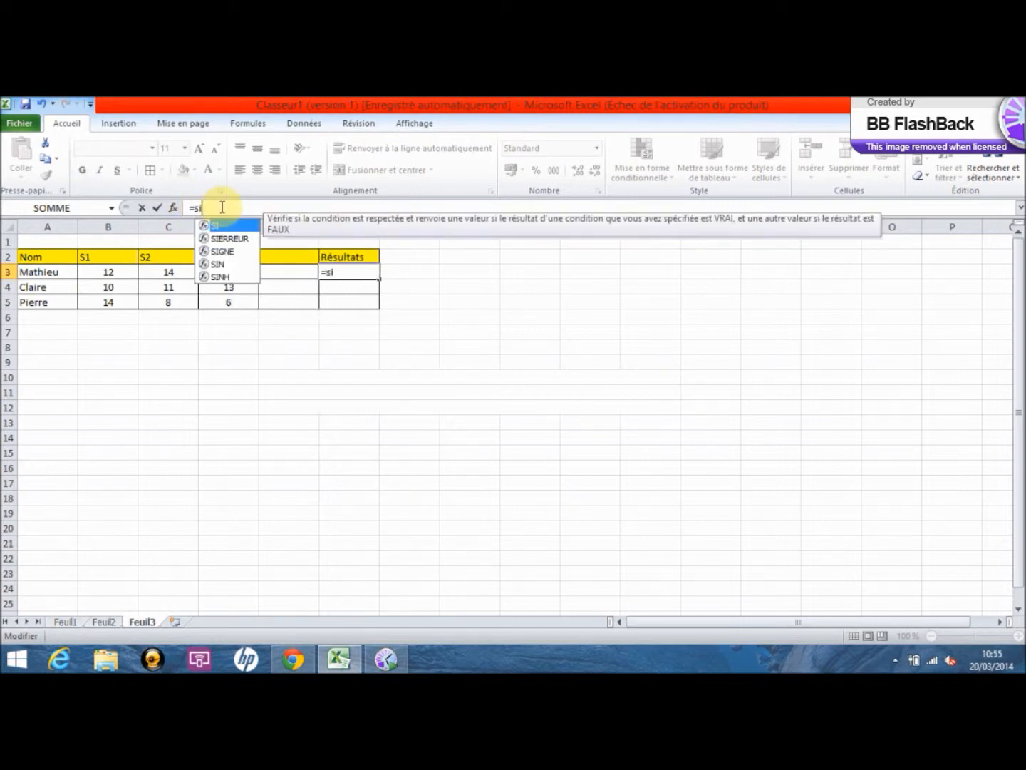
{"action": "type", "text": "("}
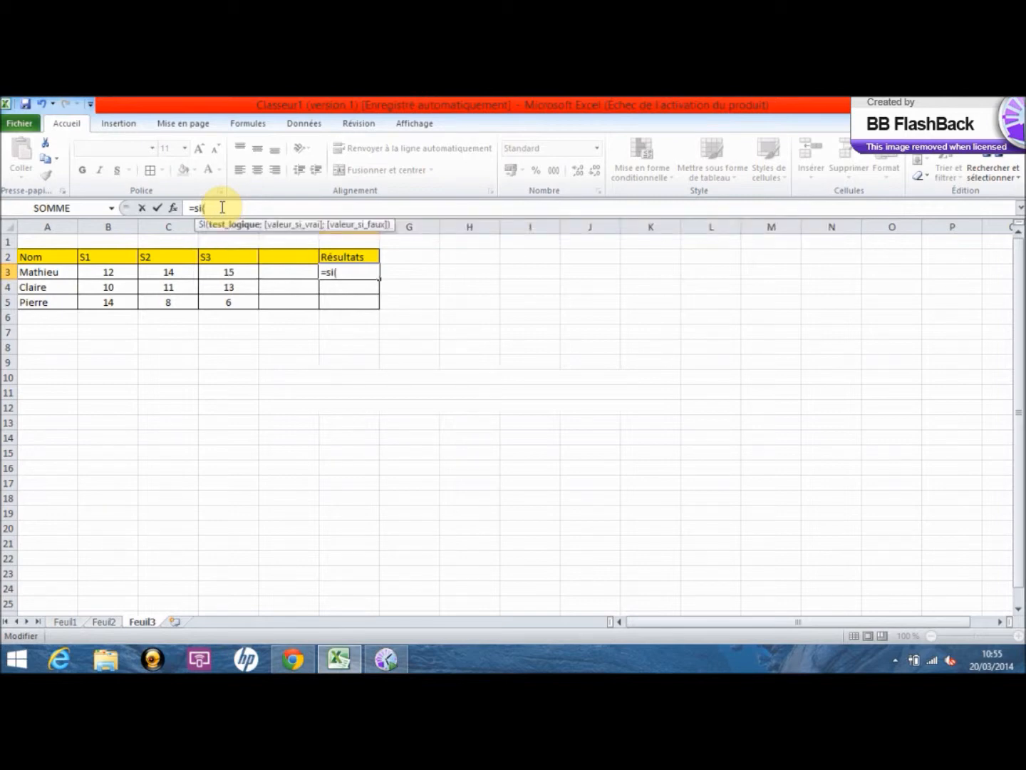
{"action": "type", "text": "et"}
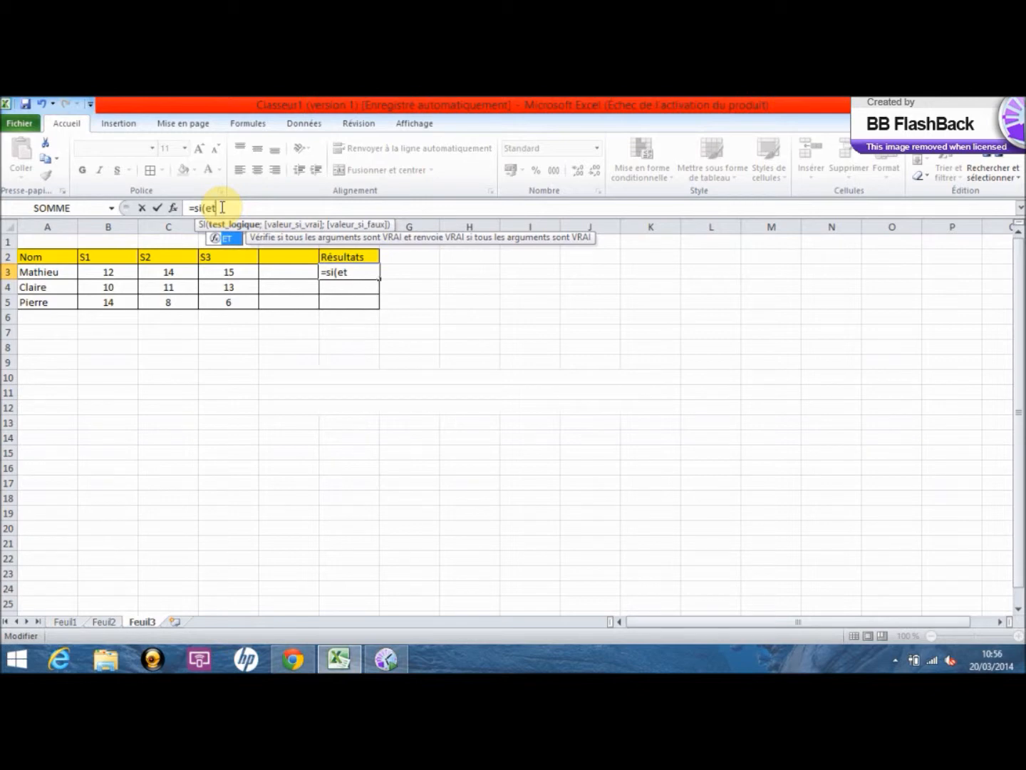
{"action": "type", "text": "("}
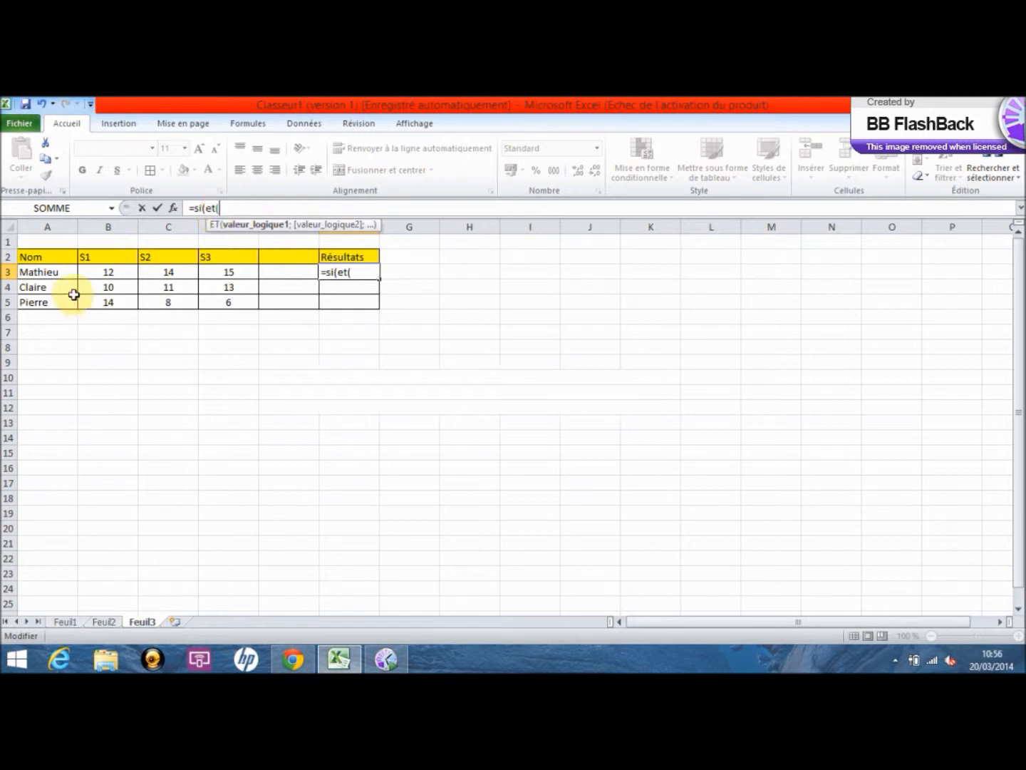
{"action": "left_click", "coordinate": [122, 272]}
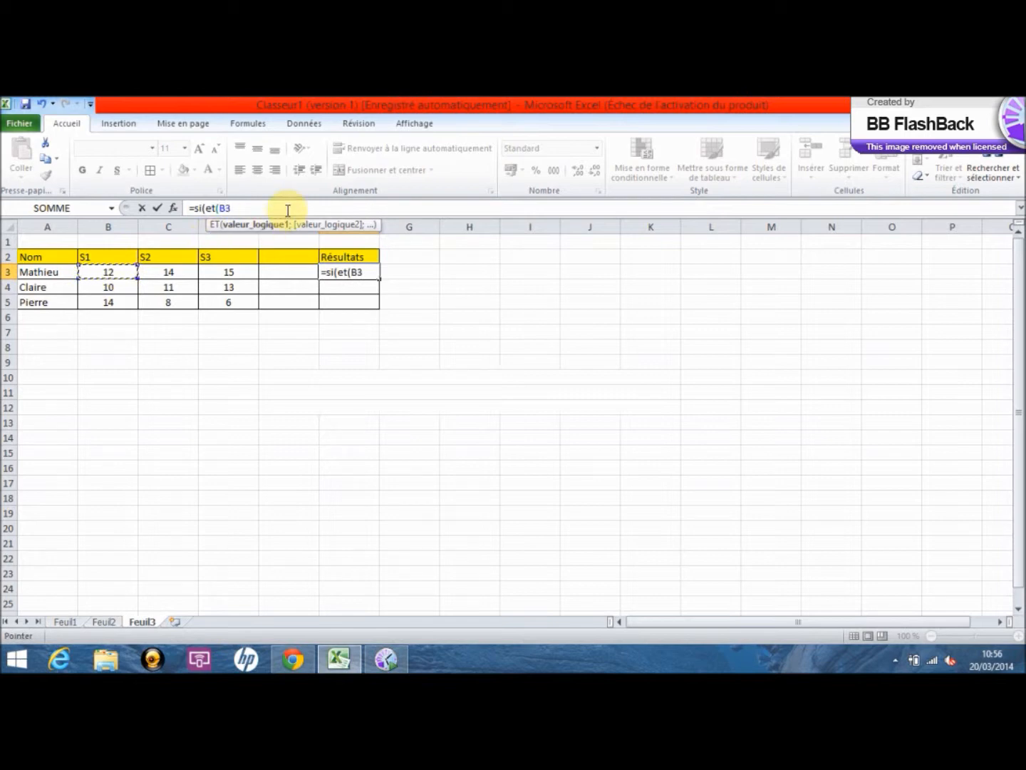
{"action": "type", "text": ">=10;"}
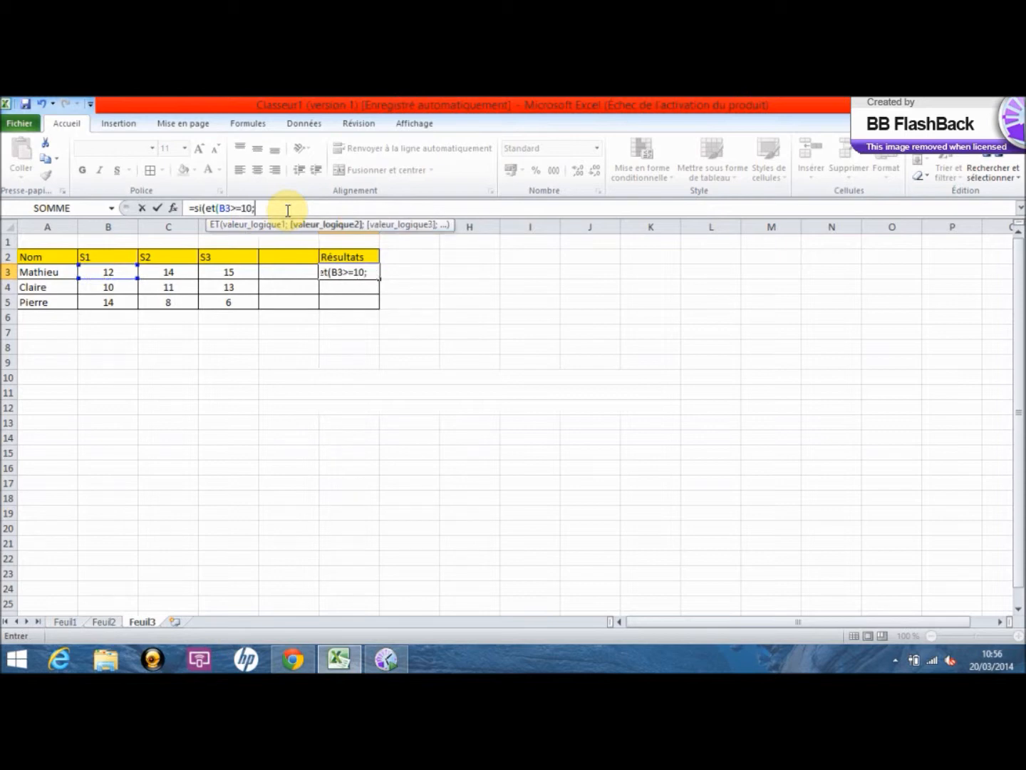
{"action": "left_click", "coordinate": [178, 271]}
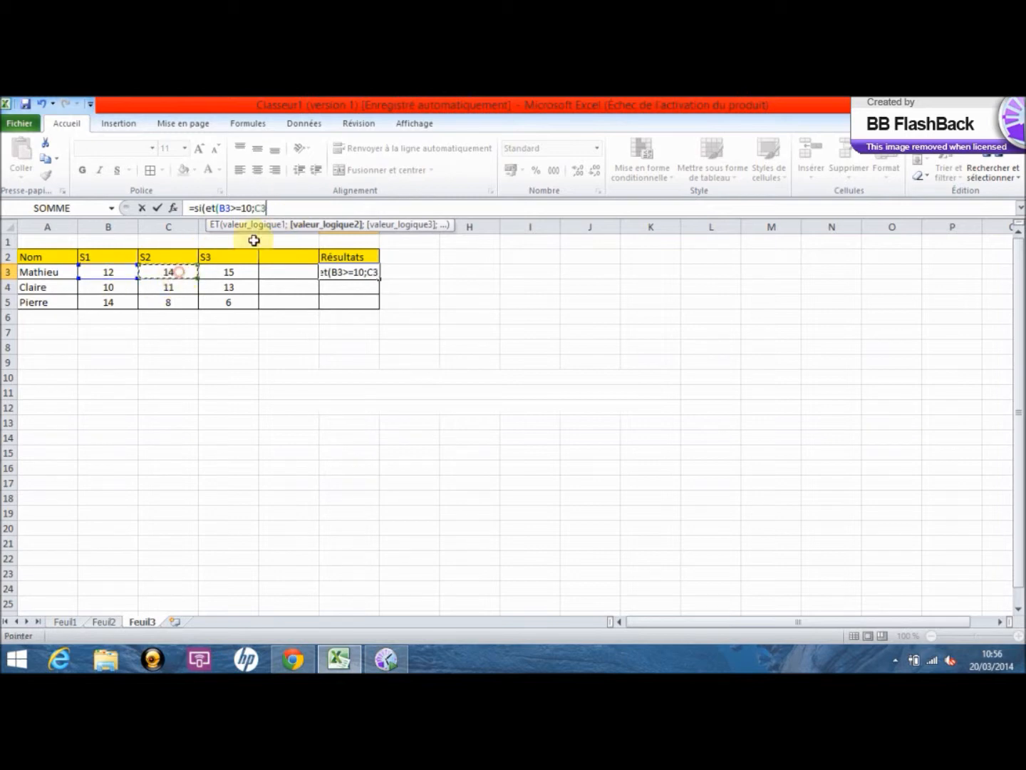
{"action": "type", "text": ">"}
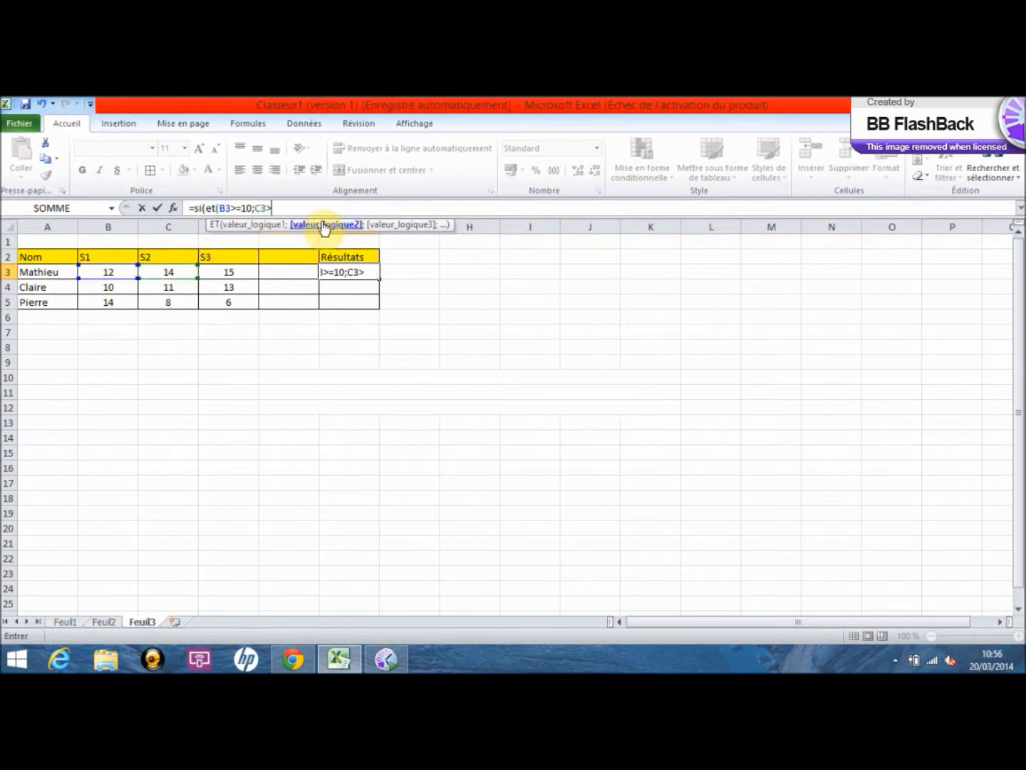
{"action": "type", "text": "=10;"}
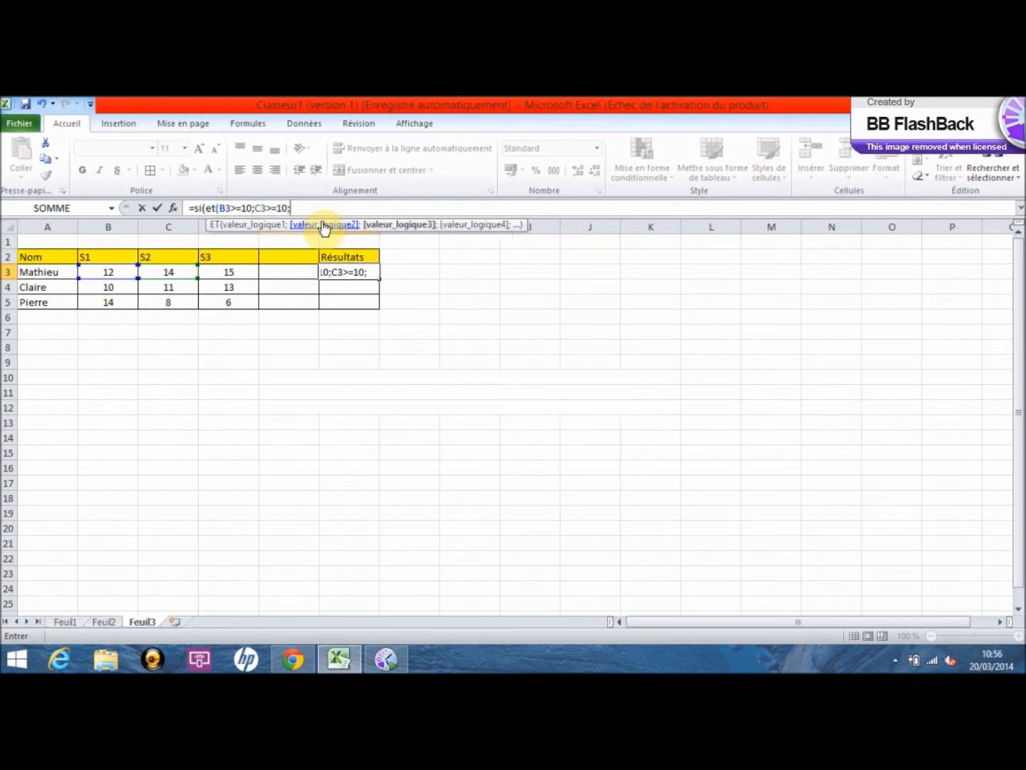
{"action": "left_click", "coordinate": [240, 269]}
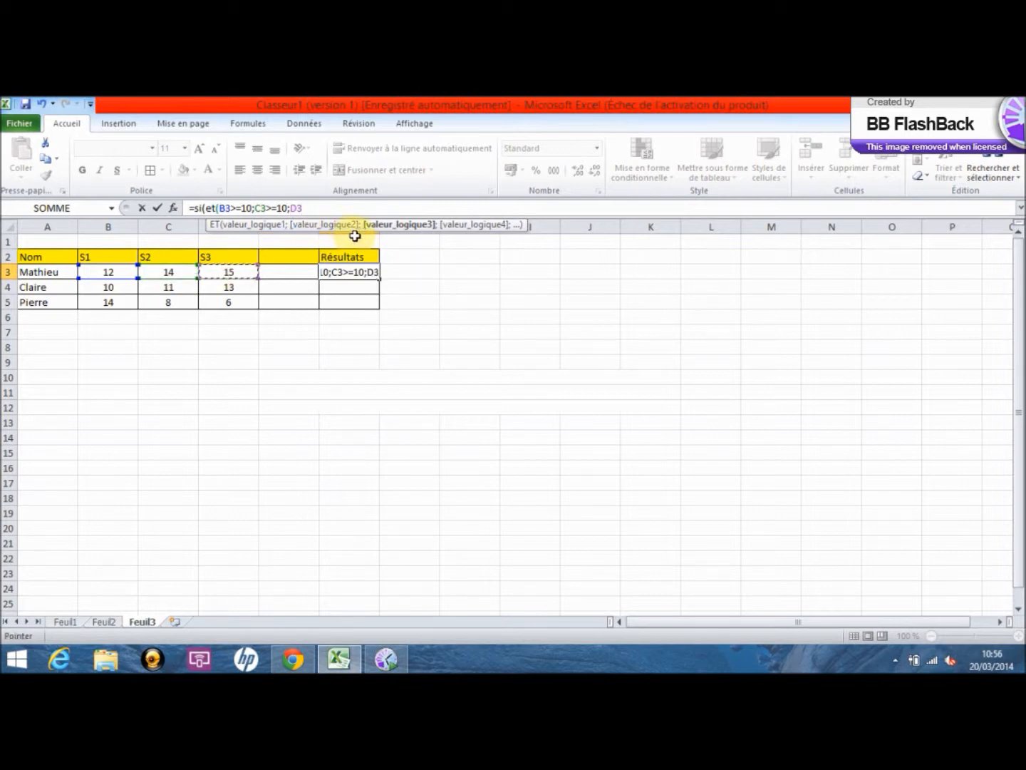
{"action": "type", "text": ">10)"}
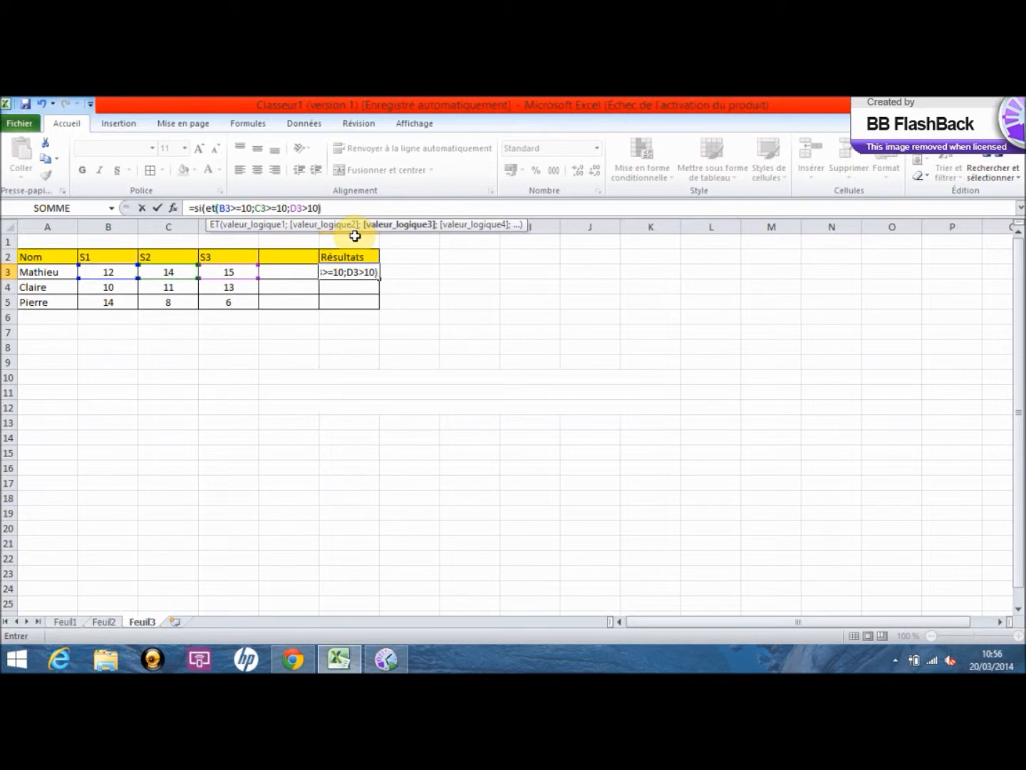
Complete the SI formula in F3 with "Reussite" if true and "Echec" if false, and fill it down to F5
{"action": "type", "text": ";"}
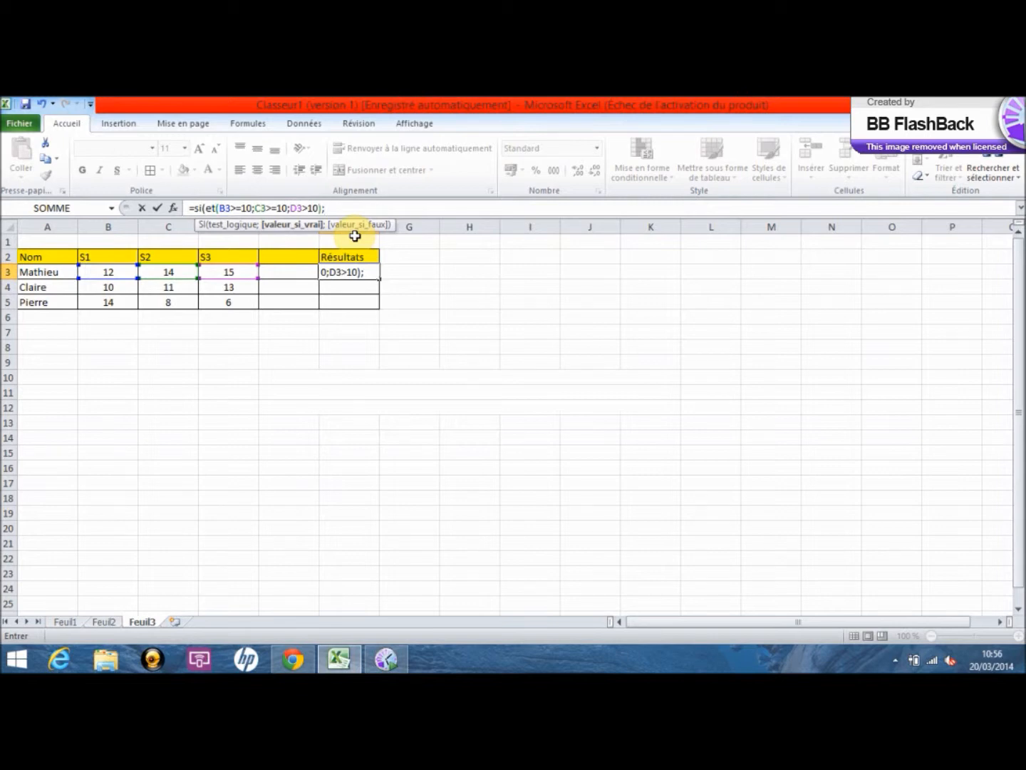
{"action": "type", "text": "\"Reussite\";\""}
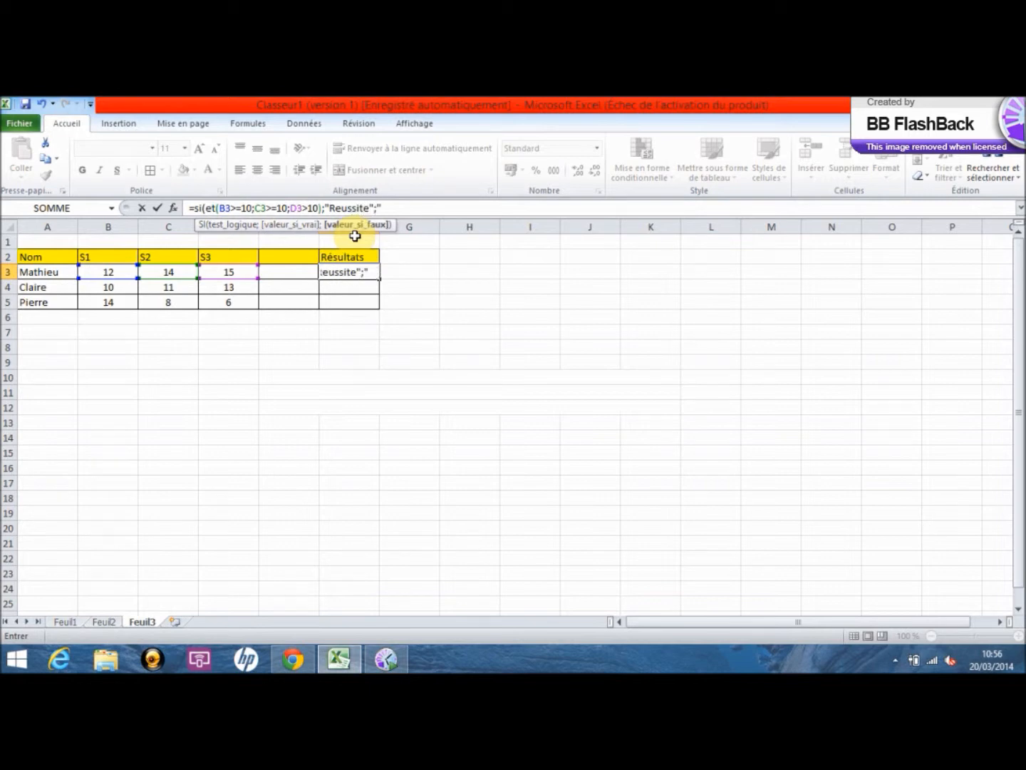
{"action": "type", "text": "Echec"}
{"action": "type", "text": ")"}
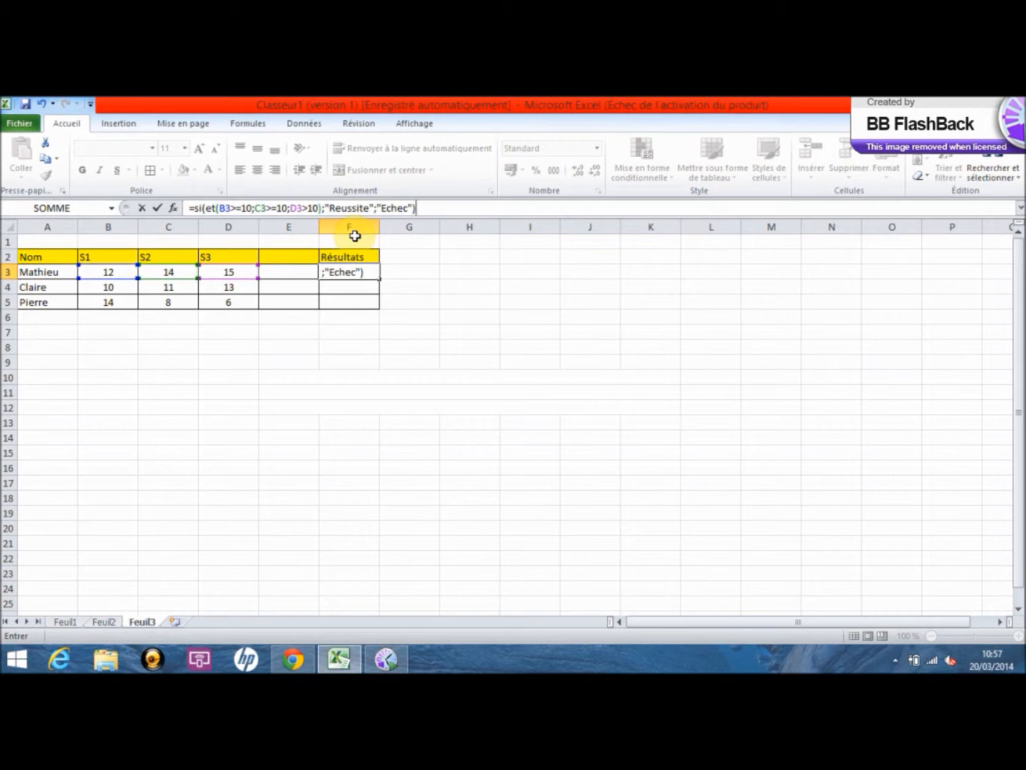
{"action": "key", "text": "Return"}
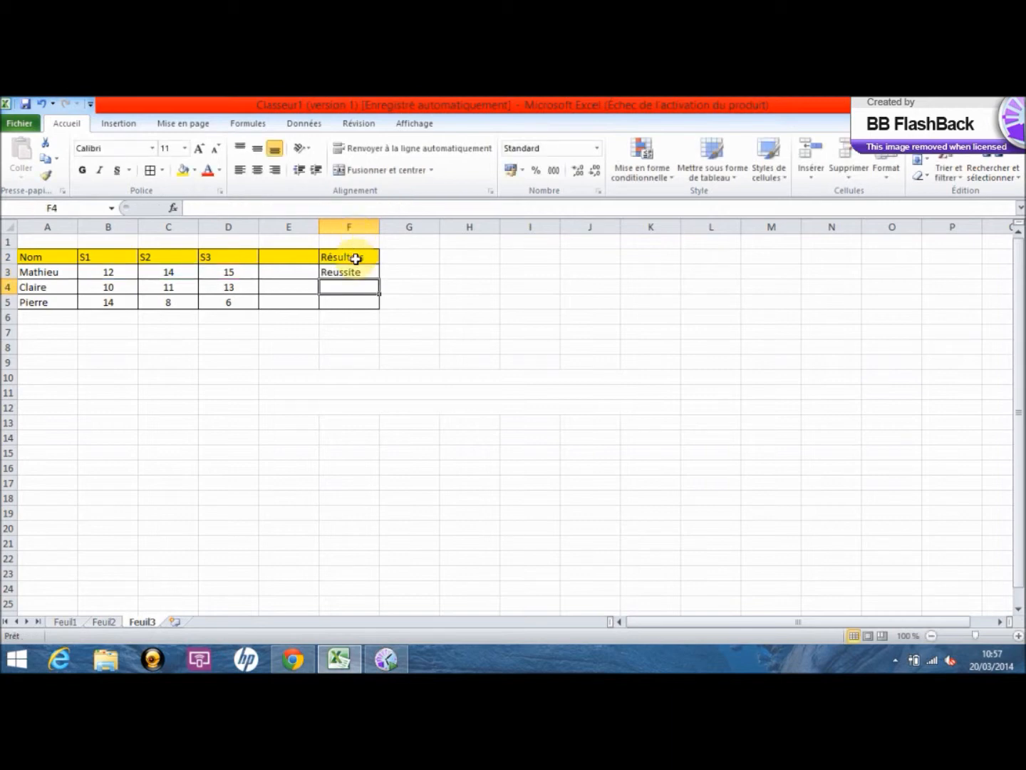
{"action": "left_click", "coordinate": [355, 272]}
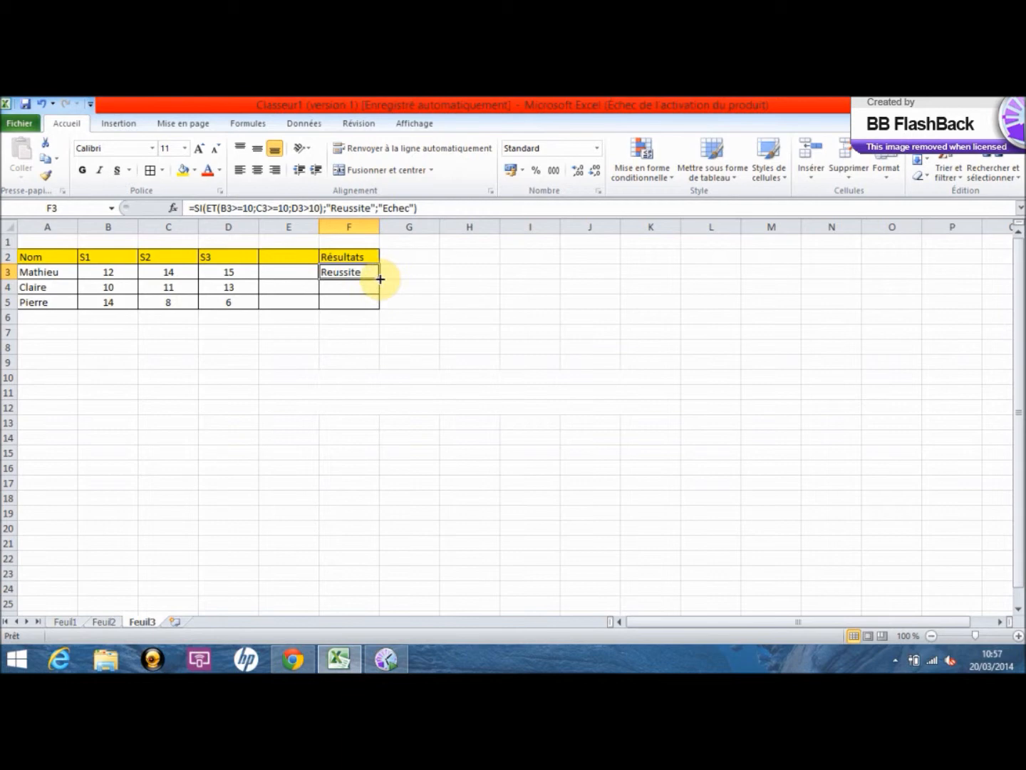
{"action": "left_click_drag", "start_coordinate": [381, 280], "coordinate": [379, 303]}
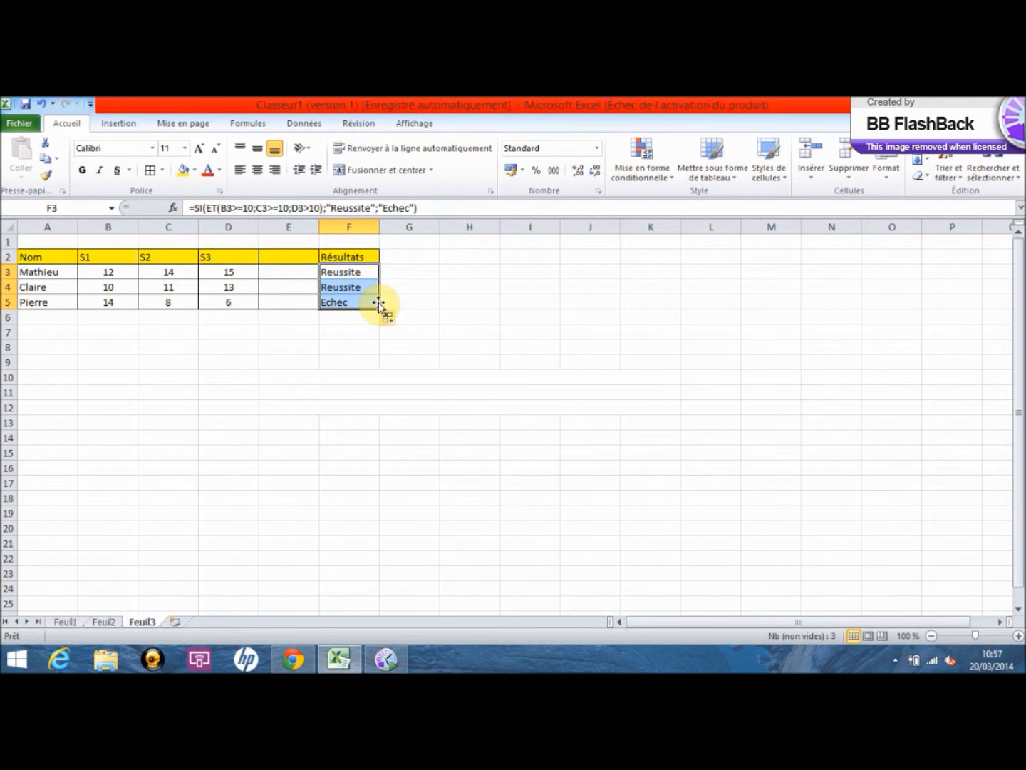
Replace ET with OU in the SI formula in cell F3 and fill the changed formula down to F5
{"action": "left_click", "coordinate": [218, 207]}
{"action": "left_click", "coordinate": [218, 207]}
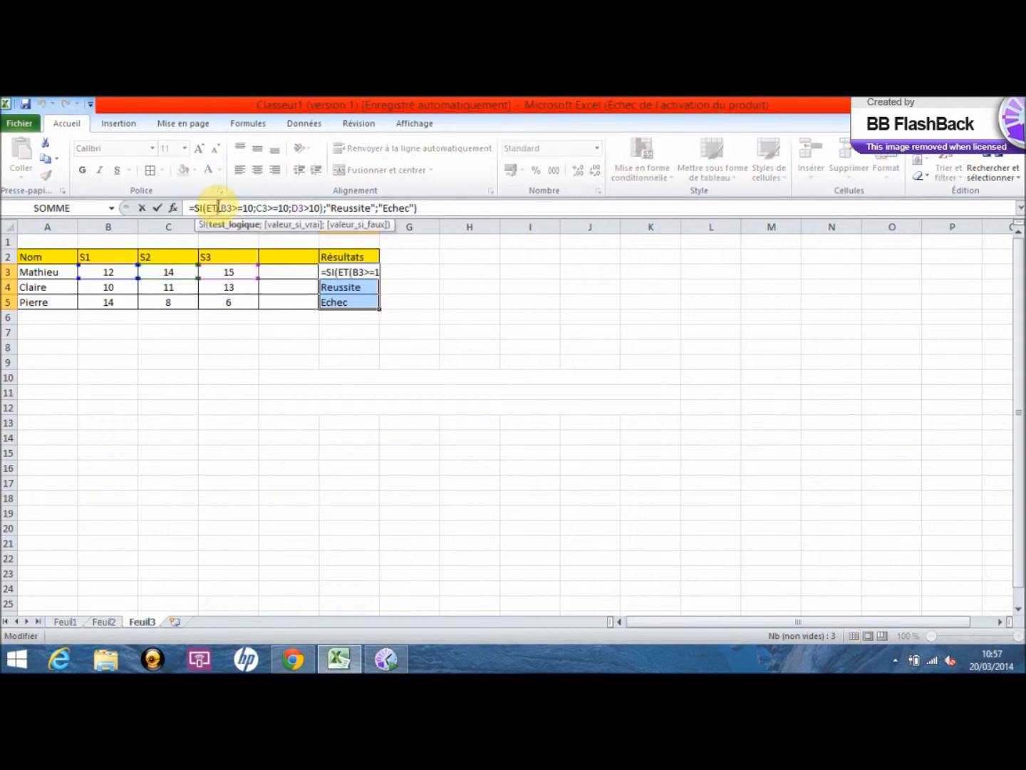
{"action": "key", "text": "BackSpace"}
{"action": "key", "text": "BackSpace"}
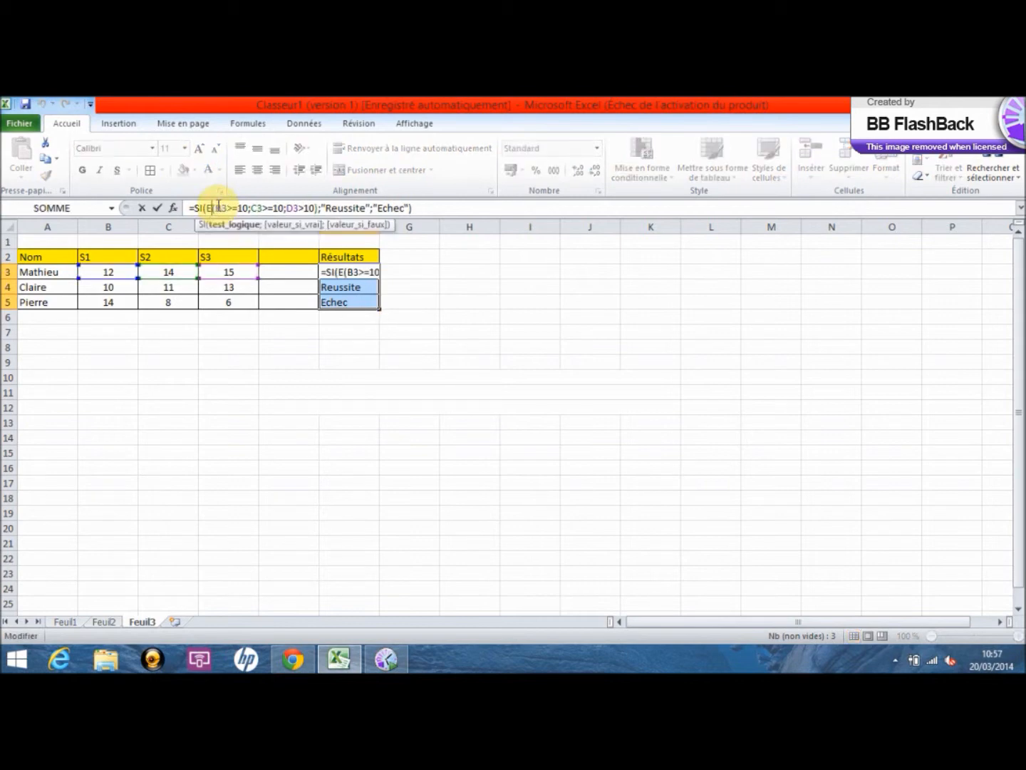
{"action": "type", "text": "ou"}
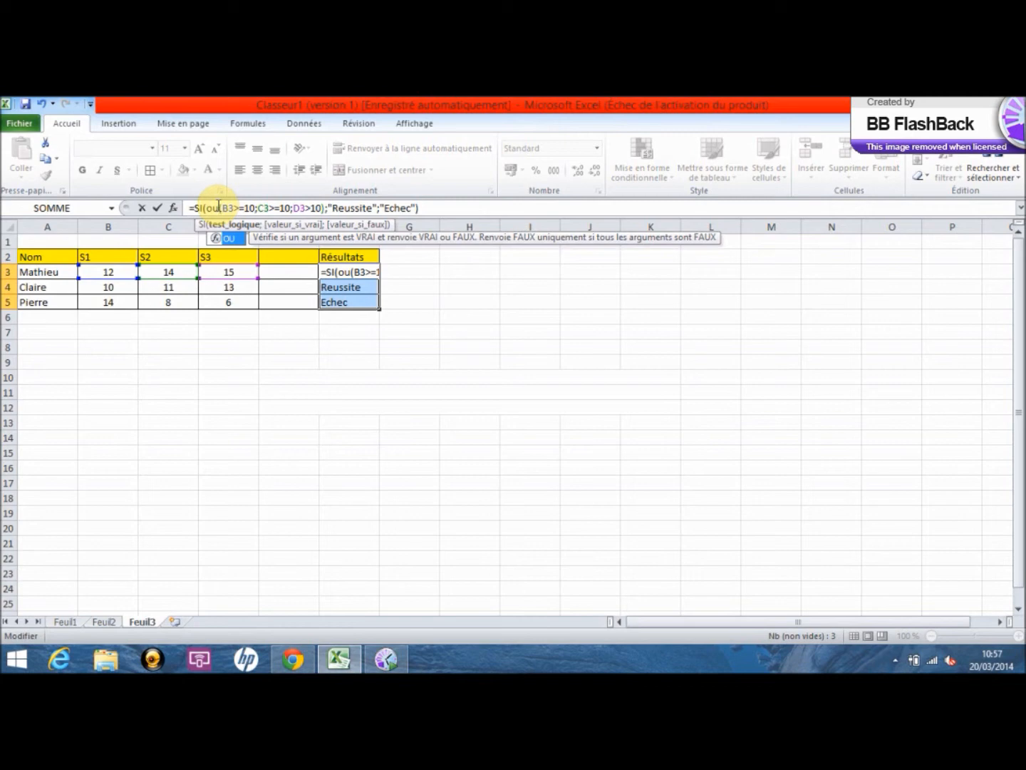
{"action": "key", "text": "Return"}
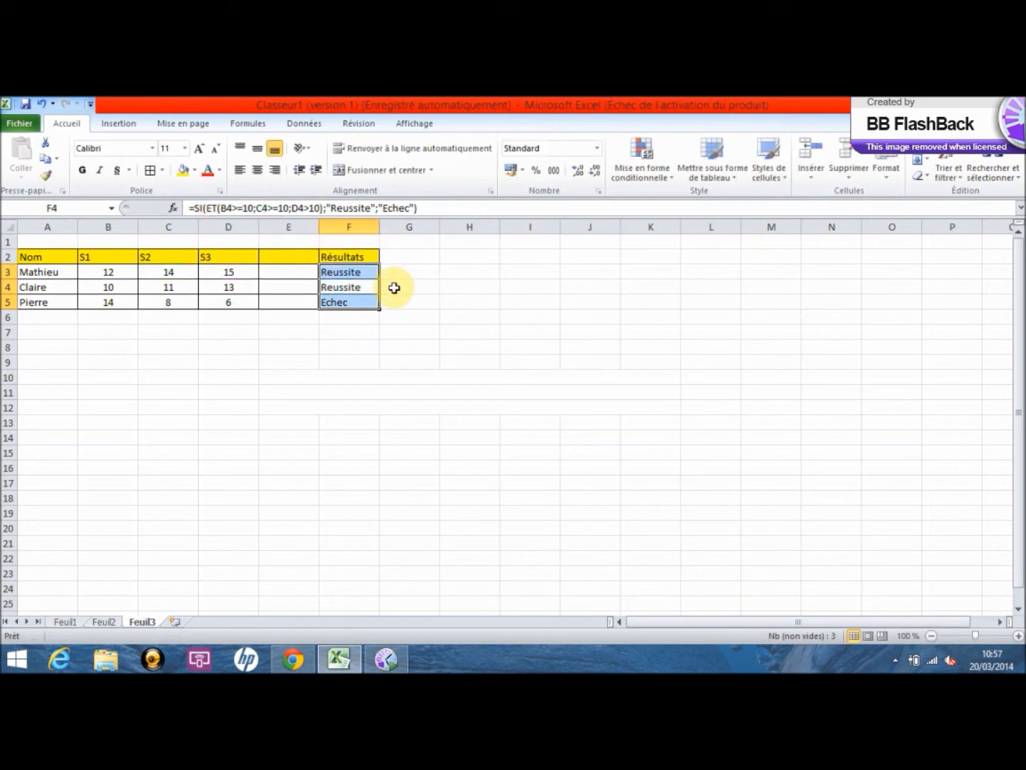
{"action": "left_click", "coordinate": [363, 267]}
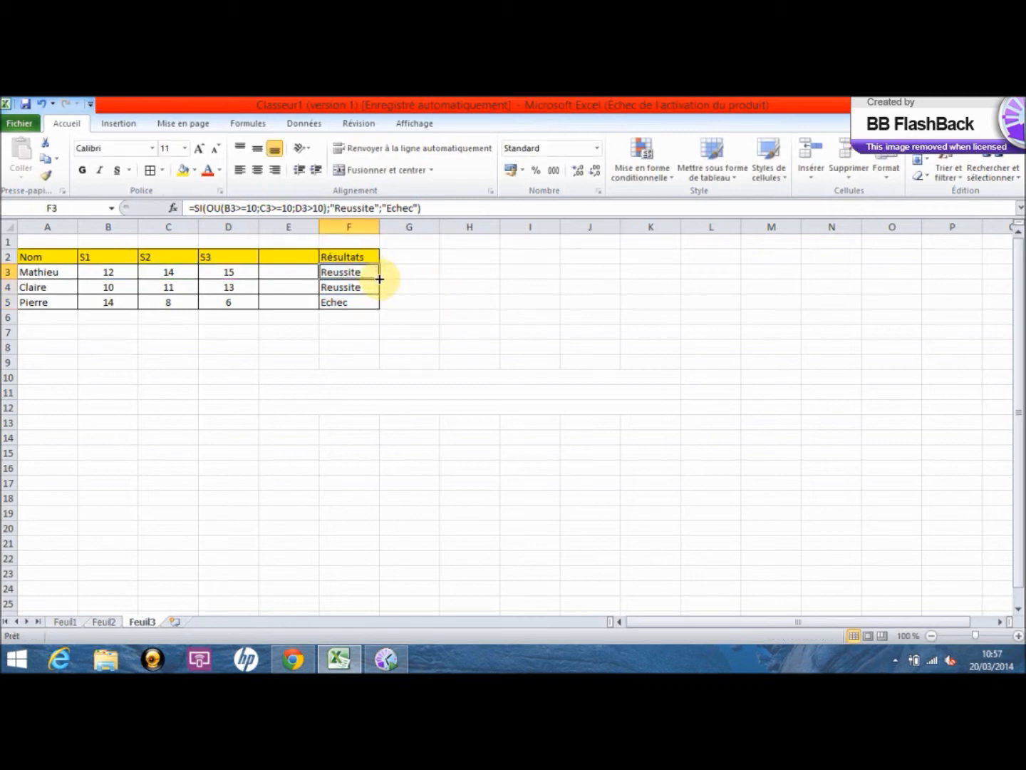
{"action": "left_click_drag", "start_coordinate": [379, 291], "coordinate": [381, 307]}
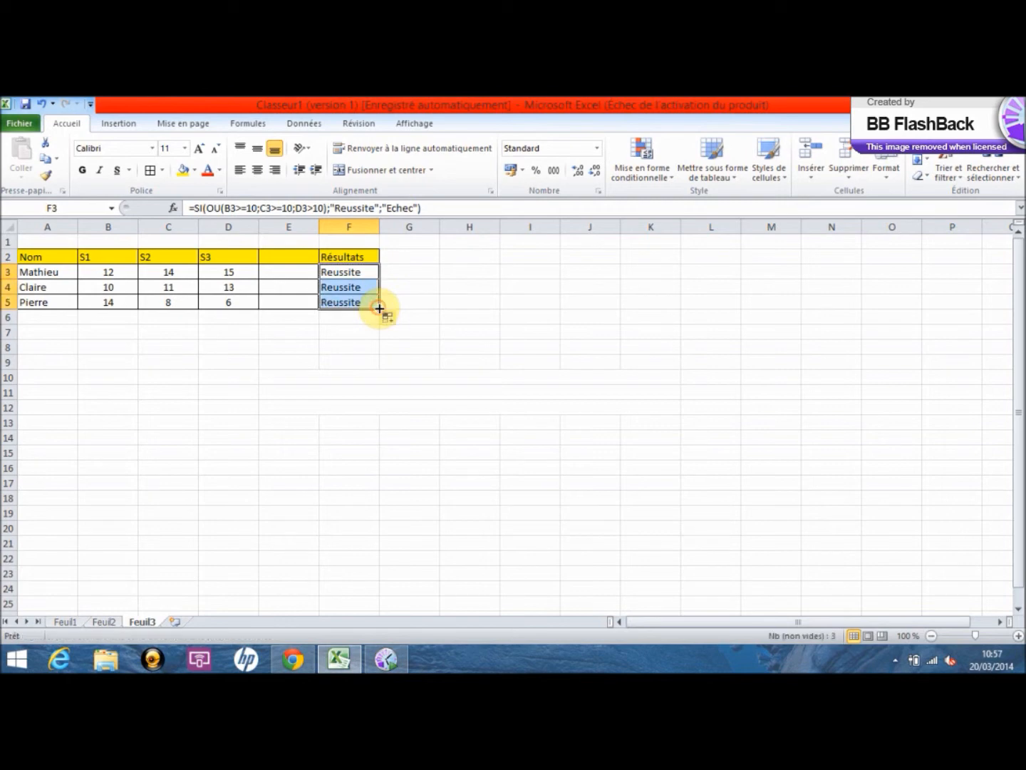
{"action": "left_click", "coordinate": [129, 304]}
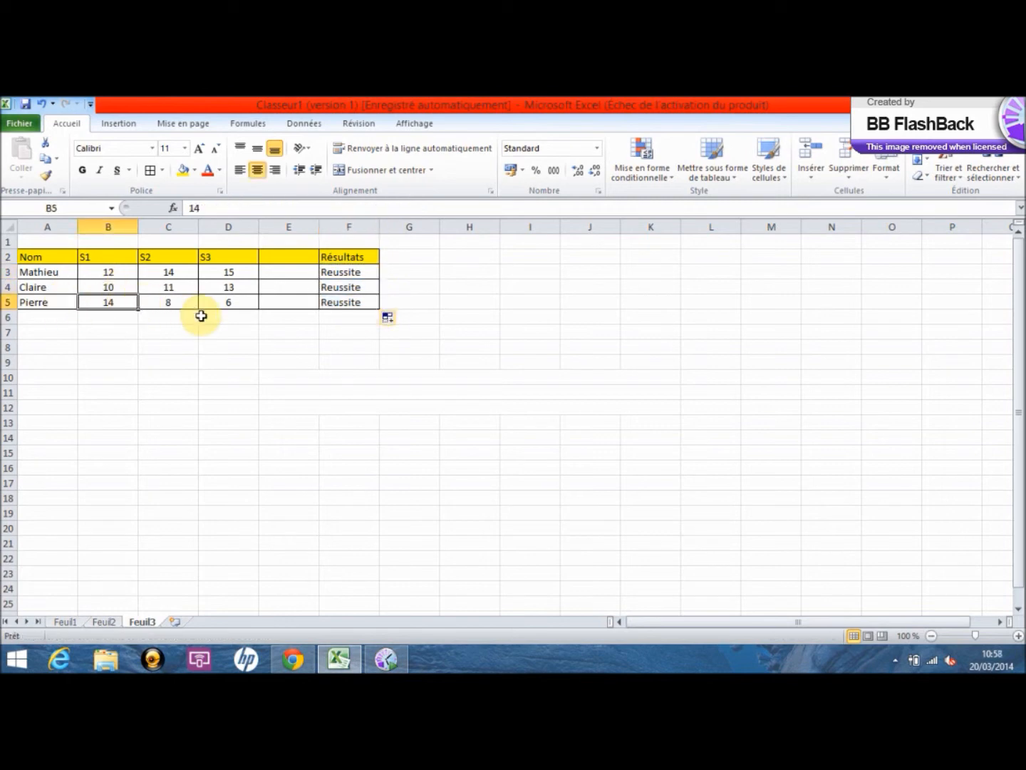